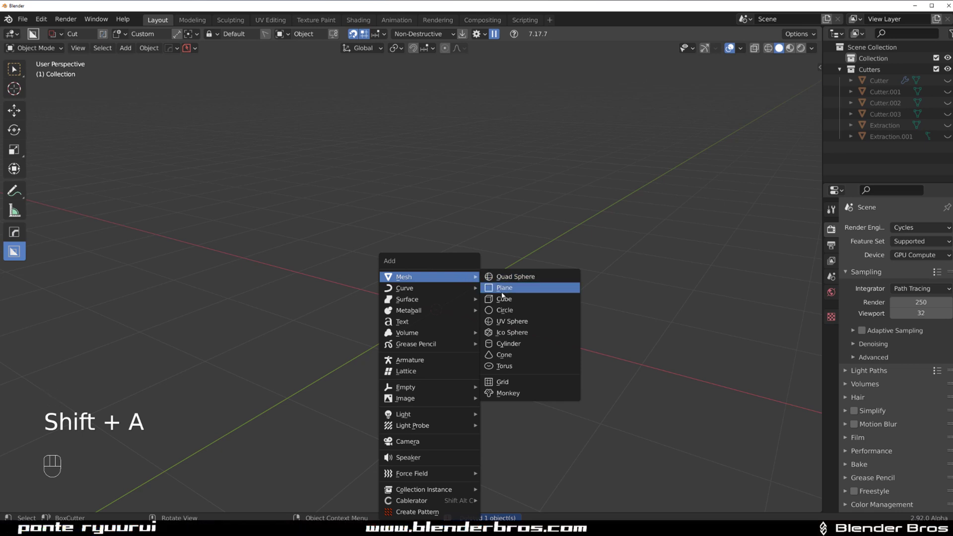
# Add a mesh cube to the empty scene
pyautogui.click(502, 297)
pyautogui.moveTo(433, 242); pyautogui.dragTo(691, 248, button='middle')
pyautogui.keyDown('shift'); pyautogui.moveTo(477, 256); pyautogui.dragTo(479, 224, button='middle'); pyautogui.keyUp('shift')
pyautogui.scroll(1, 480, 224)
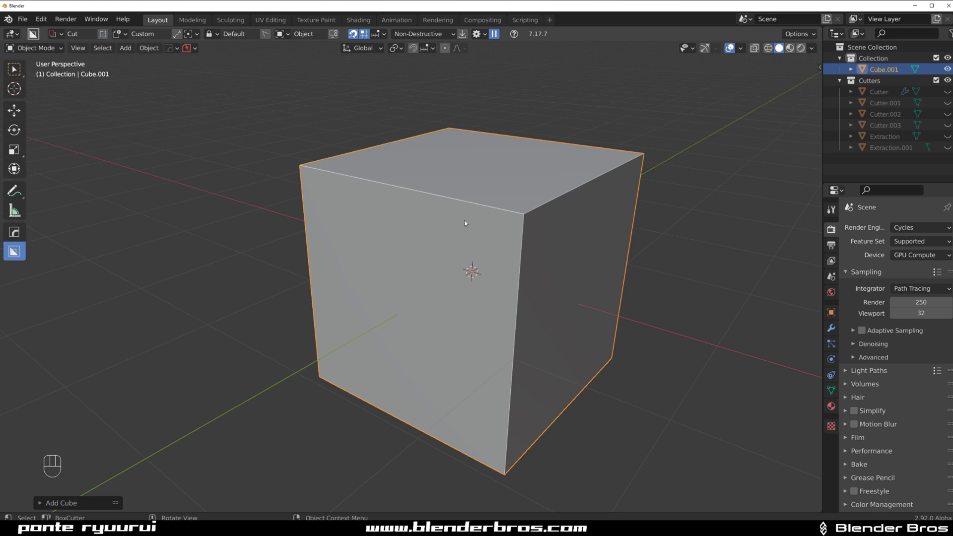
# Try a box-shaped cut about 0.723 deep across one top edge of the cube, and undo it
pyautogui.scroll(-3, 489, 222)
pyautogui.moveTo(493, 252); pyautogui.dragTo(438, 215, button='middle')
pyautogui.scroll(2, 408, 204)
pyautogui.press('d')
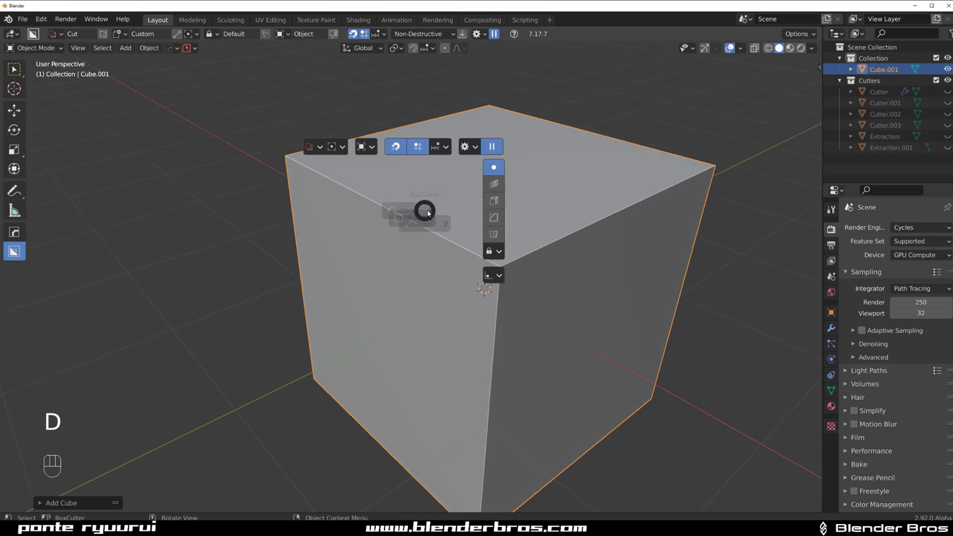
pyautogui.moveTo(409, 170); pyautogui.dragTo(389, 272)
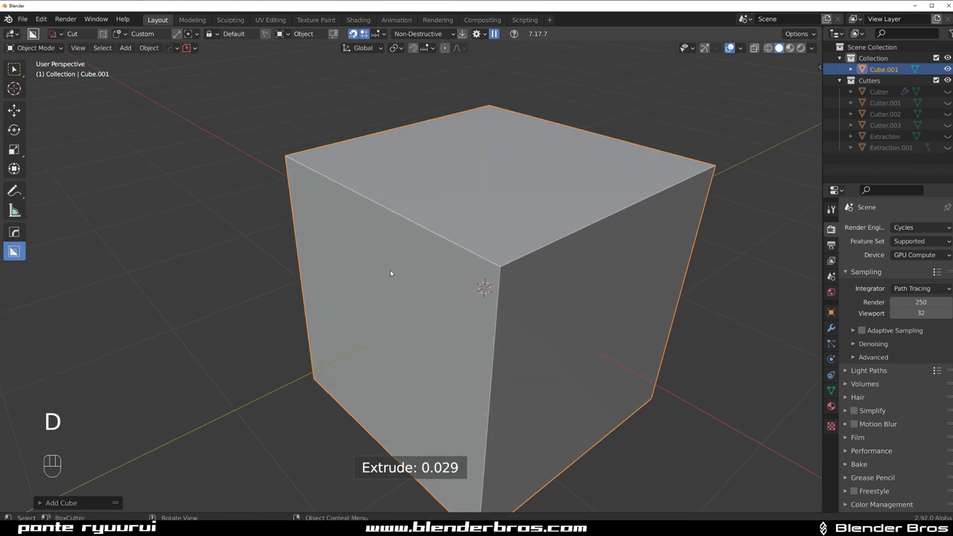
pyautogui.press('d')
pyautogui.moveTo(394, 181)
pyautogui.mouseDown()
pyautogui.moveTo(368, 257)
pyautogui.moveTo(380, 273)
pyautogui.mouseUp()
pyautogui.click(353, 372)
pyautogui.scroll(-3, 364, 347)
pyautogui.moveTo(366, 345); pyautogui.dragTo(376, 250, button='middle')
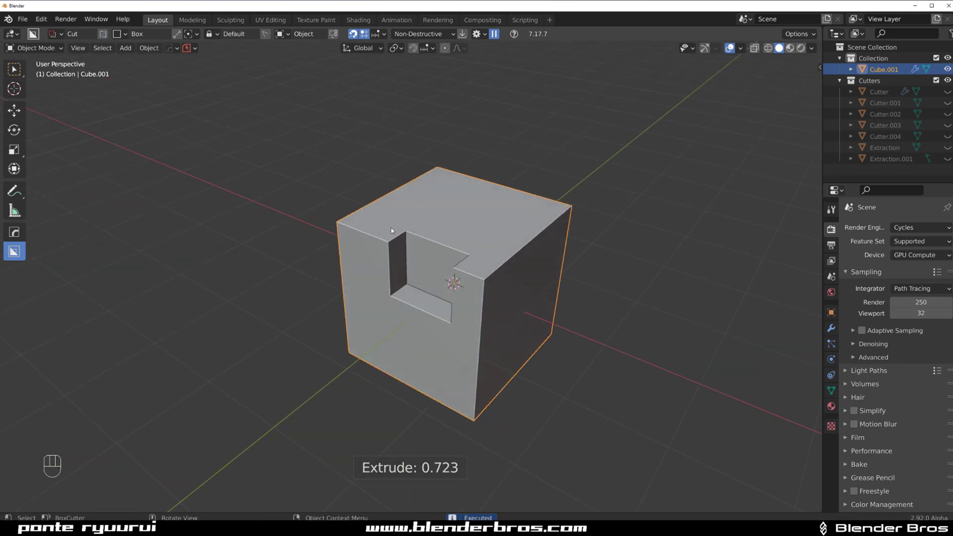
pyautogui.hotkey('ctrl', 'z')
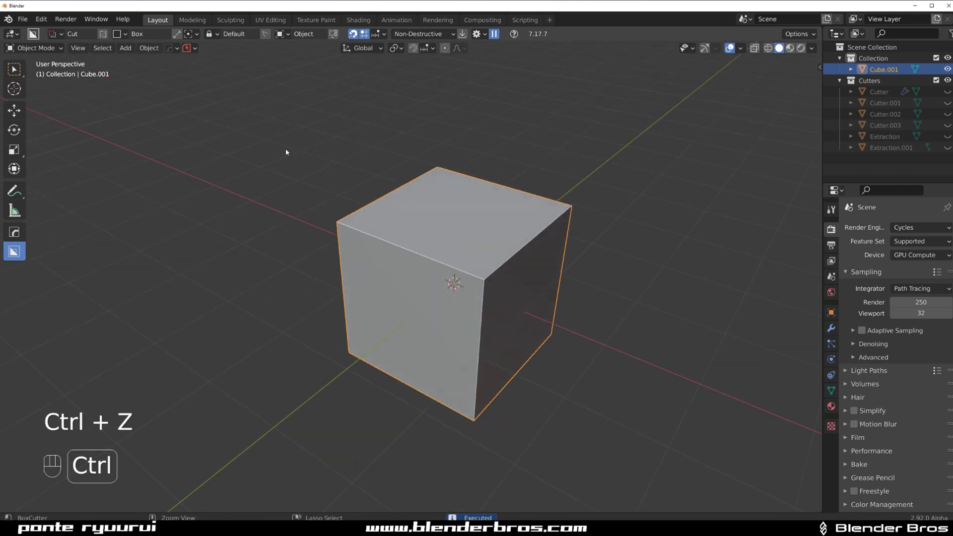
# Try line-aligned box cuts about 0.782 and 0.904 deep across the cube's top edge, undoing each one
pyautogui.click(178, 34)
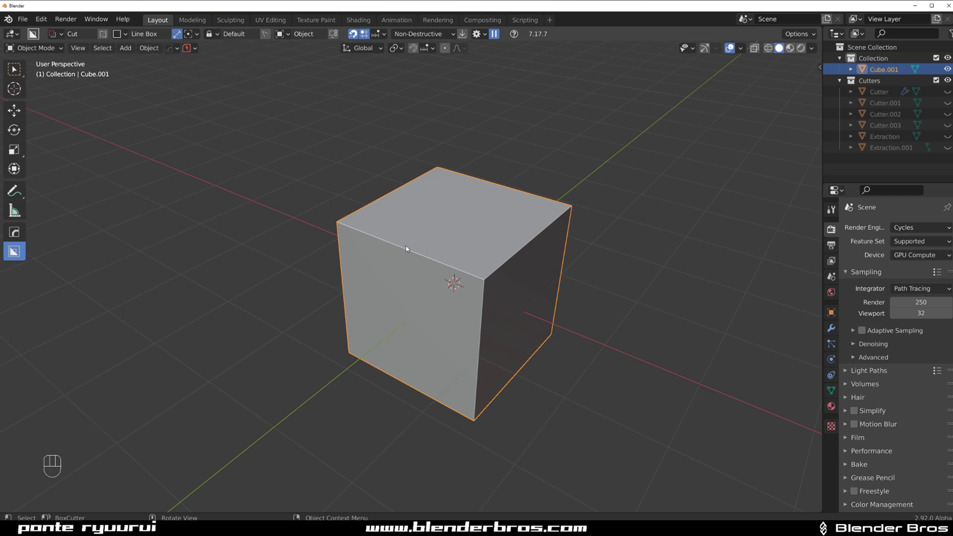
pyautogui.moveTo(410, 219); pyautogui.dragTo(470, 238)
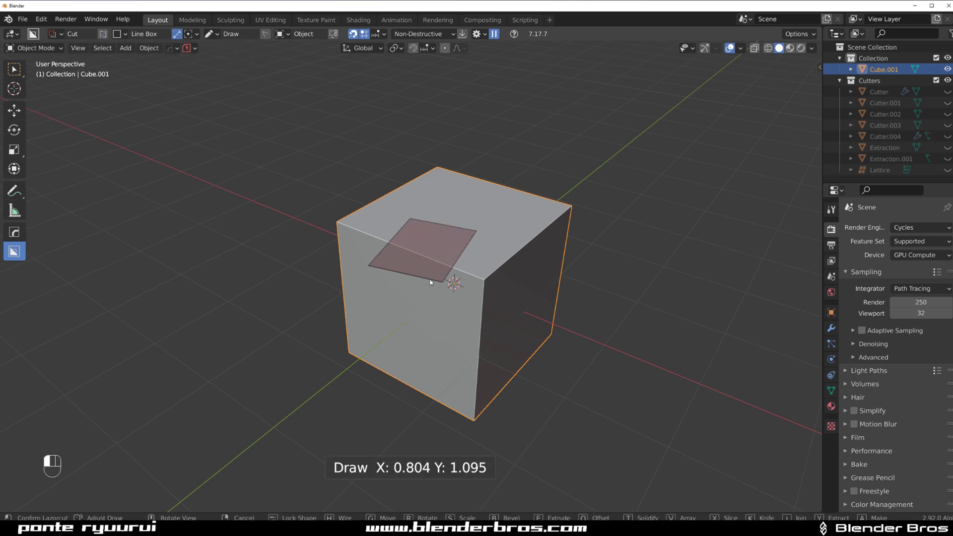
pyautogui.rightClick(427, 276)
pyautogui.moveTo(414, 215); pyautogui.dragTo(467, 237)
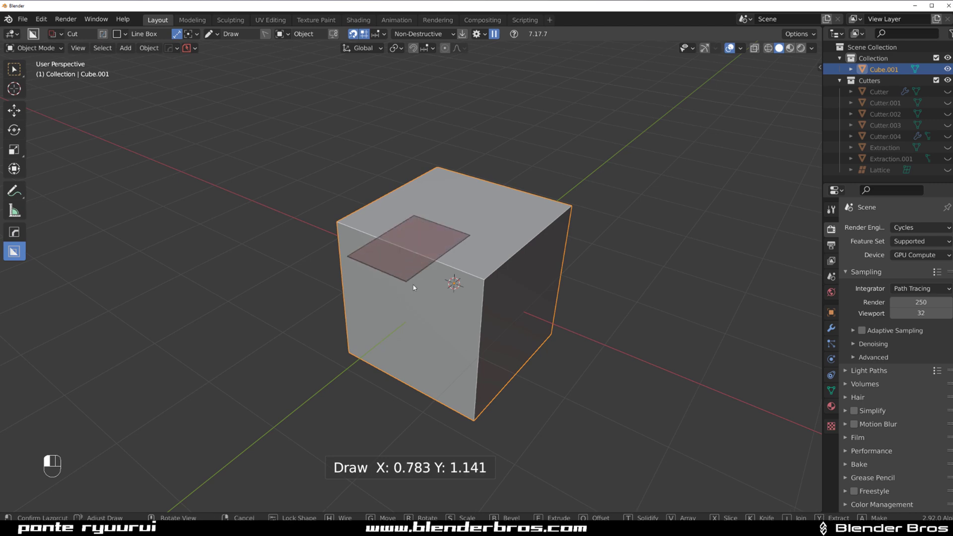
pyautogui.click(412, 287)
pyautogui.moveTo(412, 302); pyautogui.dragTo(412, 341)
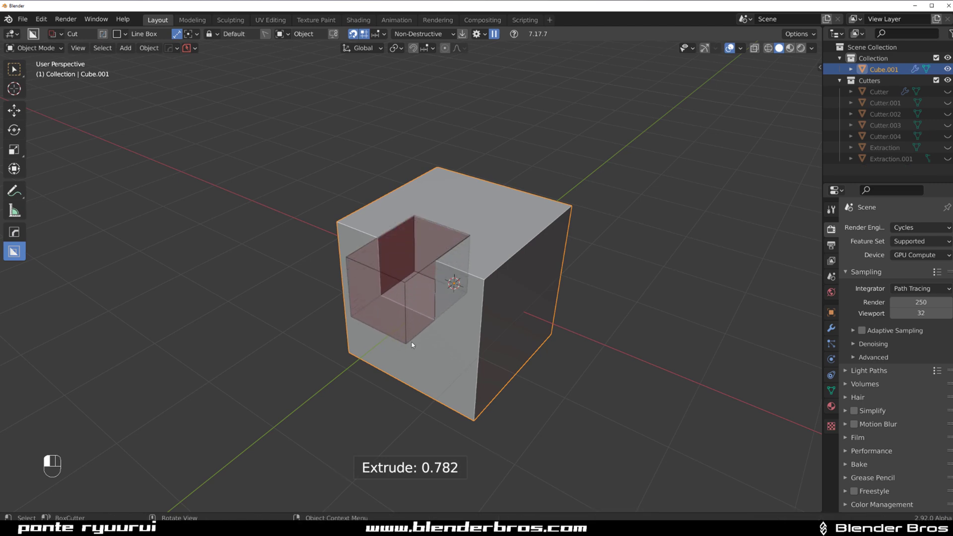
pyautogui.hotkey('ctrl', 'z')
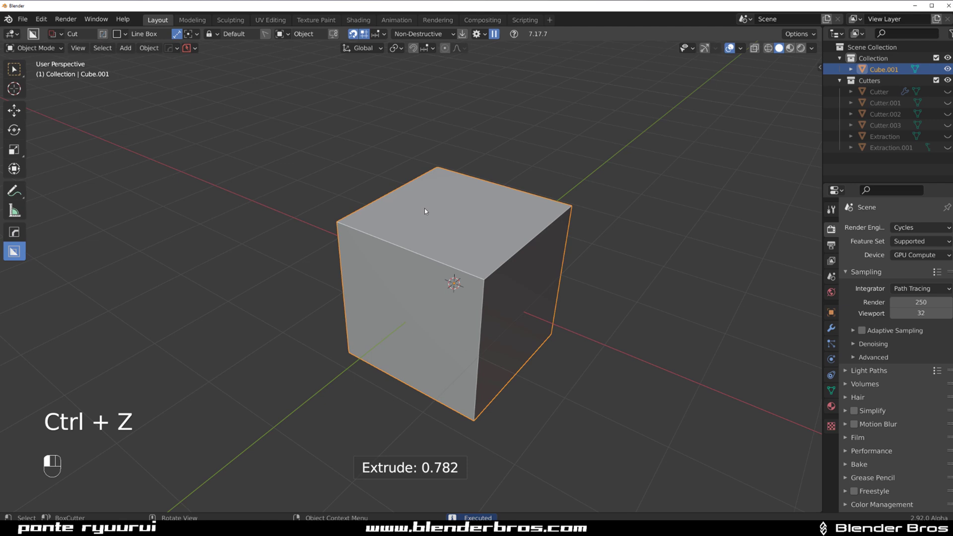
pyautogui.moveTo(414, 208)
pyautogui.mouseDown()
pyautogui.moveTo(474, 235)
pyautogui.moveTo(481, 228)
pyautogui.moveTo(433, 284)
pyautogui.moveTo(434, 349)
pyautogui.mouseUp()
pyautogui.hotkey('ctrl', 'z')
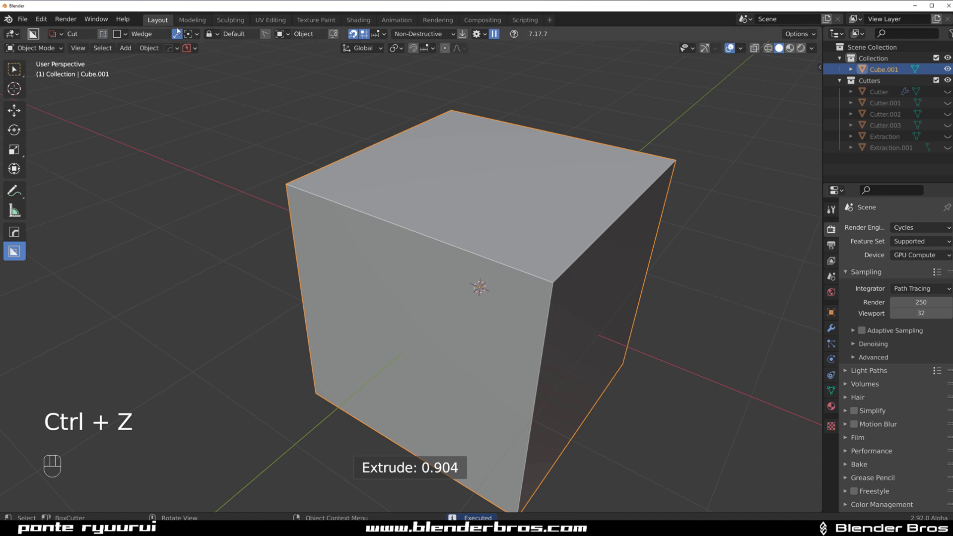
# Draw a box cutter over the cube's top edge, extrude it about 0.784, and toggle its wedge mode until the cut slopes
pyautogui.press('d')
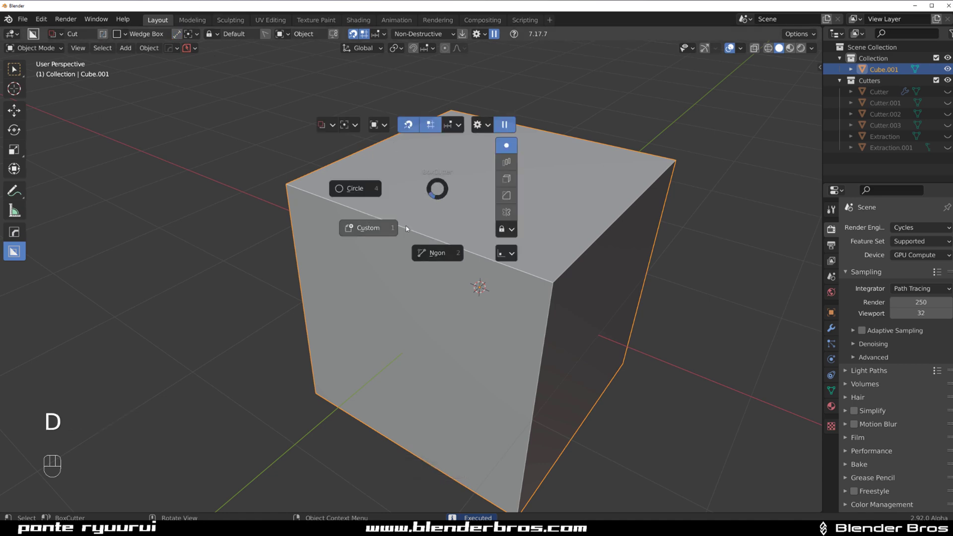
pyautogui.moveTo(444, 213); pyautogui.dragTo(400, 200, button='middle')
pyautogui.moveTo(415, 150)
pyautogui.mouseDown()
pyautogui.moveTo(493, 211)
pyautogui.moveTo(370, 296)
pyautogui.moveTo(383, 368)
pyautogui.moveTo(377, 427)
pyautogui.moveTo(377, 410)
pyautogui.mouseUp()
pyautogui.press('w')
pyautogui.press('w')
pyautogui.press('w')
pyautogui.press('w')
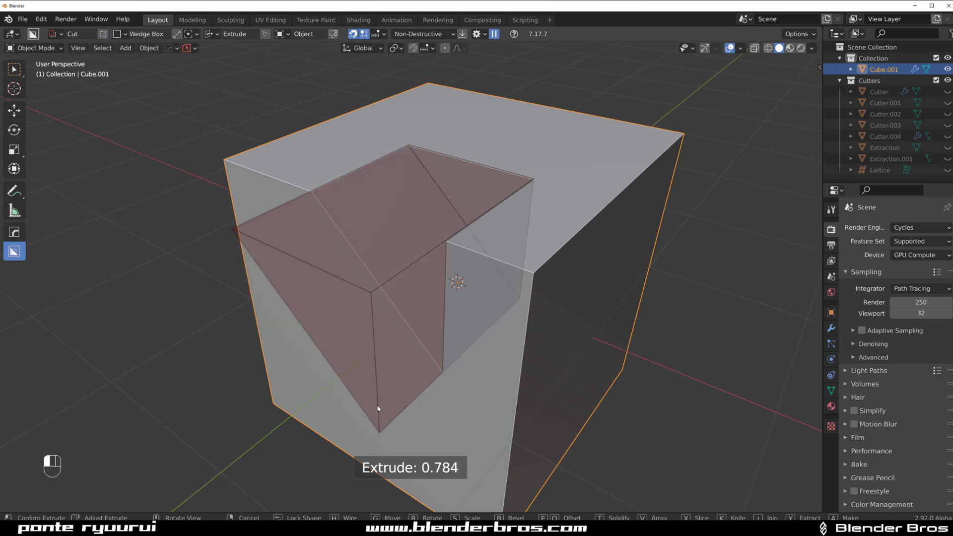
# Cycle the wedge cutter's sloping side, bevel it and solidify it into a thin panel groove, and undo the cut
pyautogui.keyDown('shift'); pyautogui.moveTo(388, 406); pyautogui.dragTo(388, 404); pyautogui.keyUp('shift')
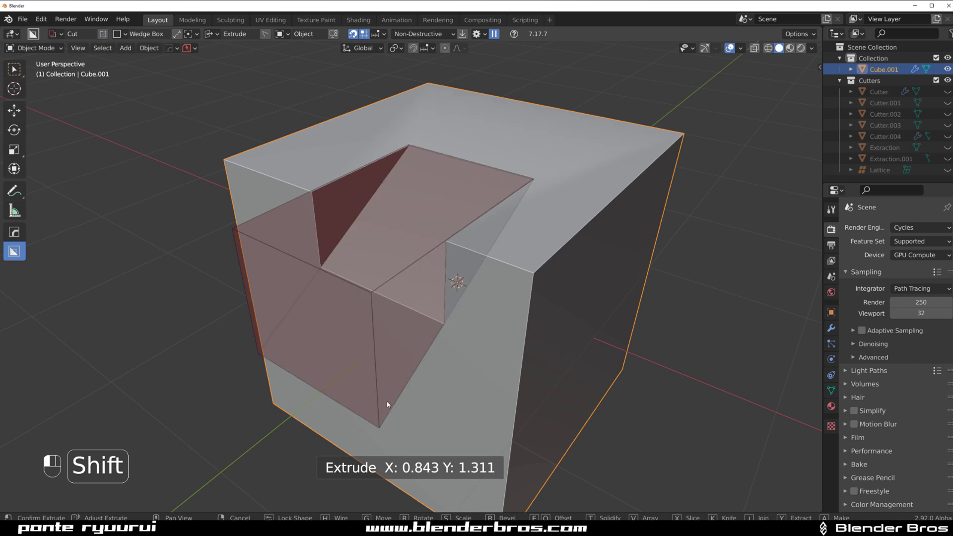
pyautogui.hotkey('shift', 'w')
pyautogui.hotkey('shift', 'w')
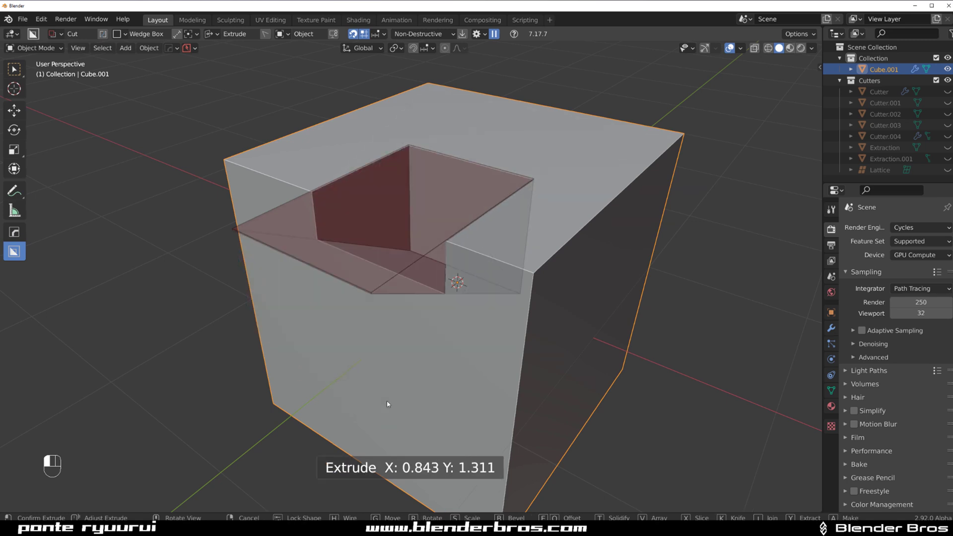
pyautogui.moveTo(387, 403); pyautogui.dragTo(383, 404)
pyautogui.press('b')
pyautogui.press('t')
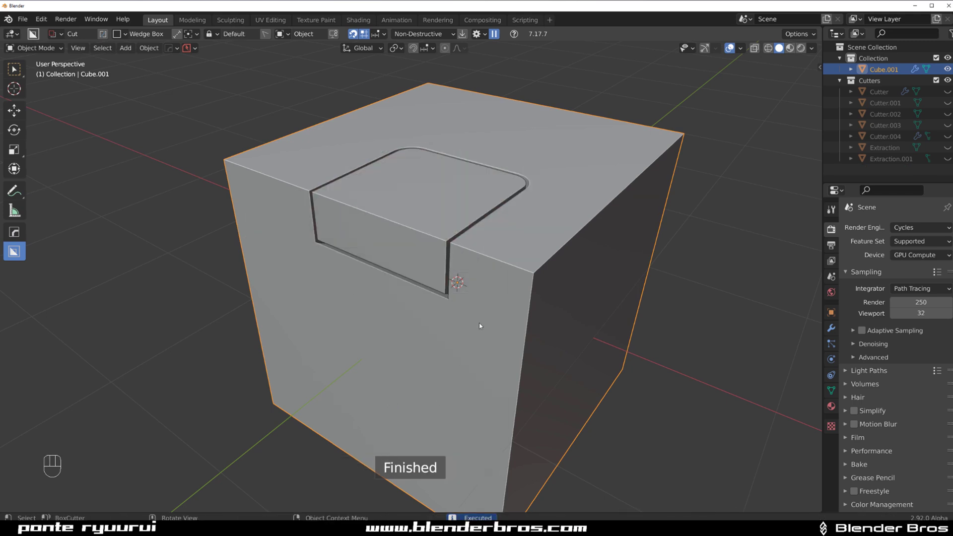
pyautogui.hotkey('ctrl', 'z')
# Try a wedged circular cut with 55 vertices, about 0.223 deep, in the cube's top face, and undo it
pyautogui.press('d')
pyautogui.press('d')
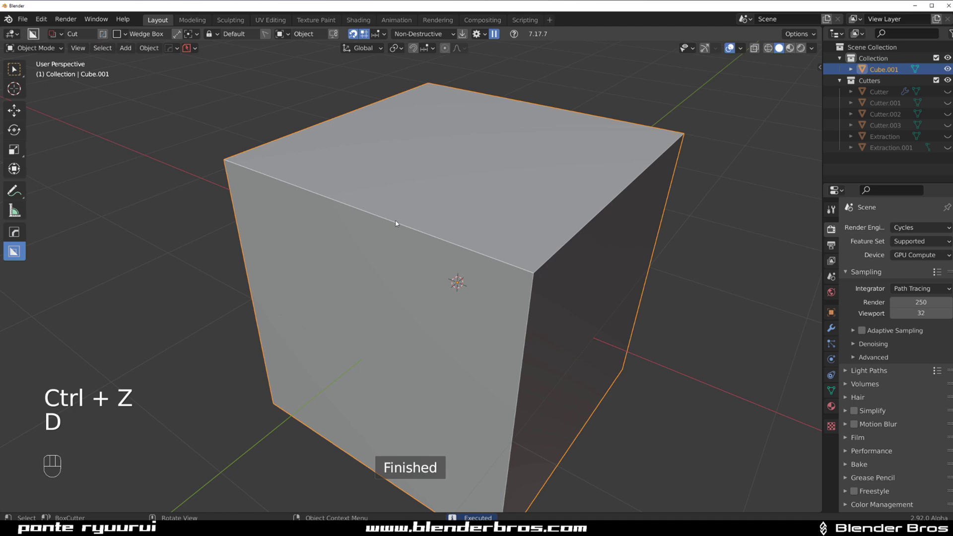
pyautogui.click(291, 249)
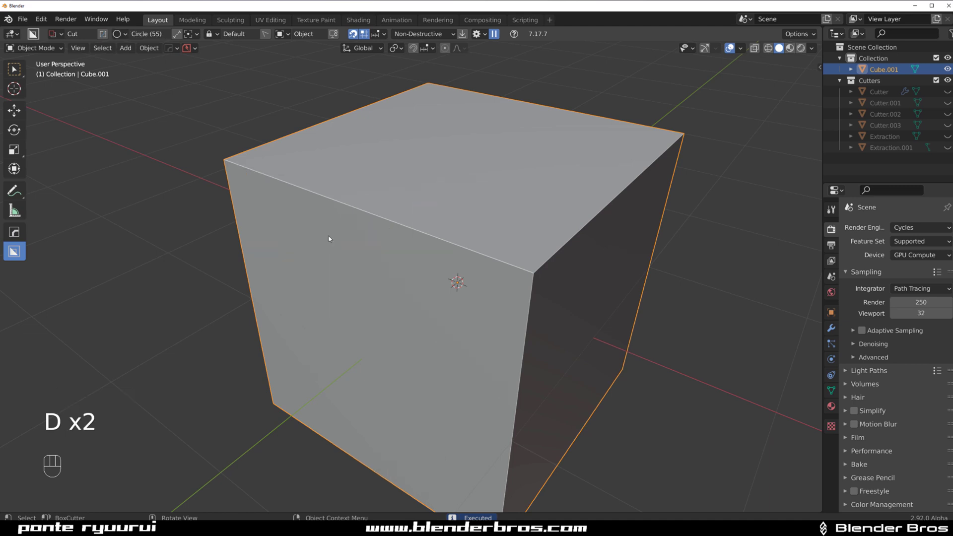
pyautogui.moveTo(468, 148)
pyautogui.mouseDown()
pyautogui.moveTo(525, 192)
pyautogui.moveTo(506, 195)
pyautogui.mouseUp()
pyautogui.keyDown('shift'); pyautogui.moveTo(506, 201); pyautogui.dragTo(489, 236, button='middle'); pyautogui.keyUp('shift')
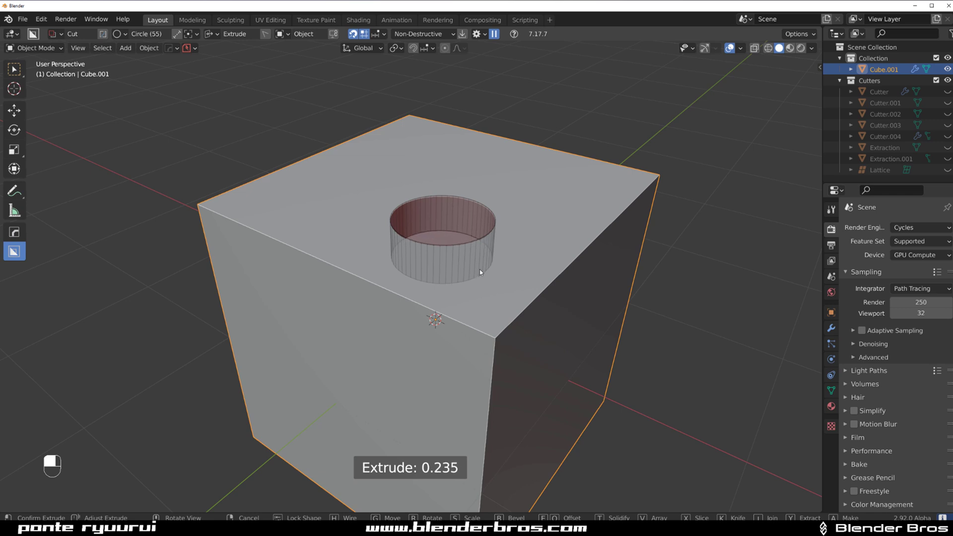
pyautogui.press('w')
pyautogui.click(489, 268)
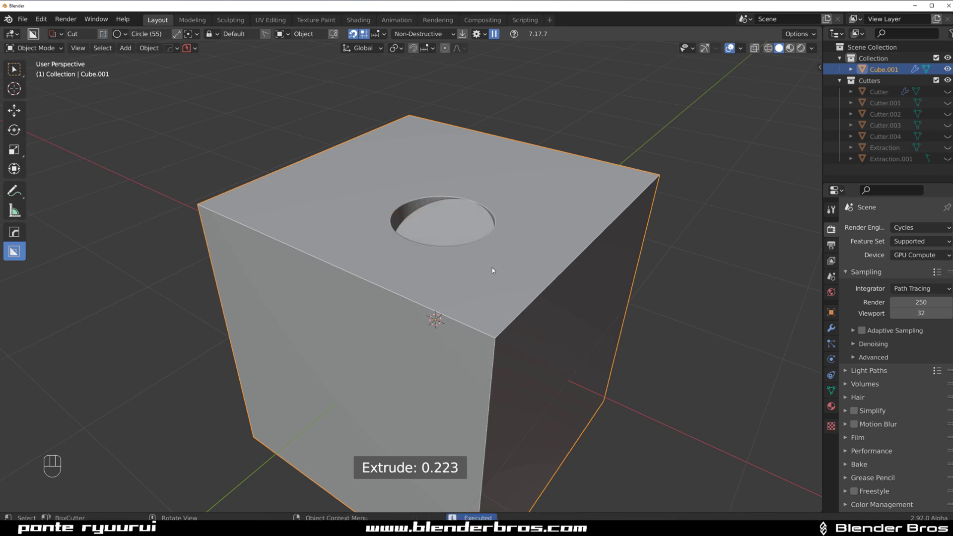
pyautogui.moveTo(492, 268)
pyautogui.mouseDown(button='middle')
pyautogui.moveTo(363, 272)
pyautogui.moveTo(274, 326)
pyautogui.moveTo(379, 268)
pyautogui.moveTo(549, 266)
pyautogui.moveTo(562, 299)
pyautogui.moveTo(443, 252)
pyautogui.moveTo(472, 245)
pyautogui.mouseUp(button='middle')
pyautogui.hotkey('ctrl', 'z')
# Try a larger circular wedge cut about 0.331 deep, cycling through its slope directions, and undo it
pyautogui.moveTo(378, 169); pyautogui.dragTo(478, 234)
pyautogui.press('w')
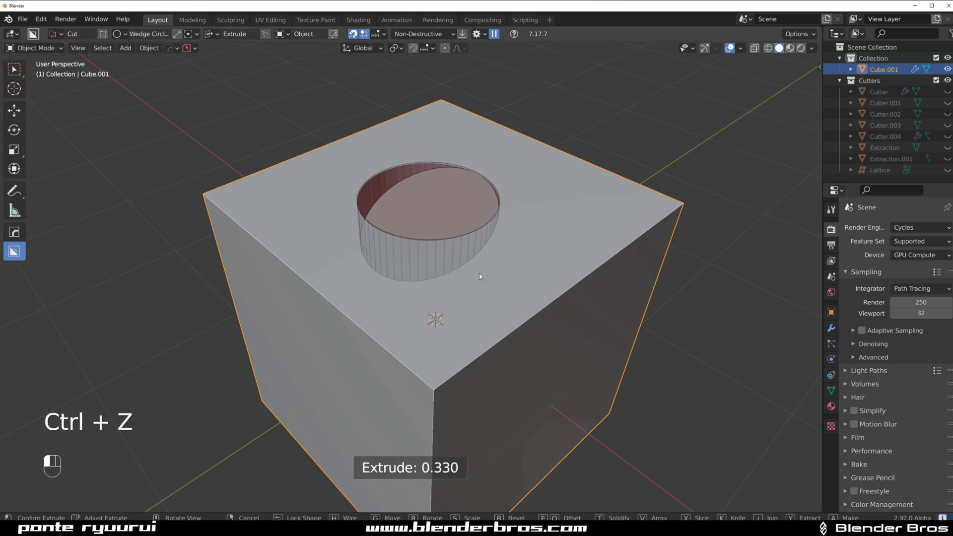
pyautogui.hotkey('shift', 'w')
pyautogui.hotkey('shift', 'w')
pyautogui.hotkey('shift', 'w')
pyautogui.hotkey('shift', 'w')
pyautogui.hotkey('shift', 'w')
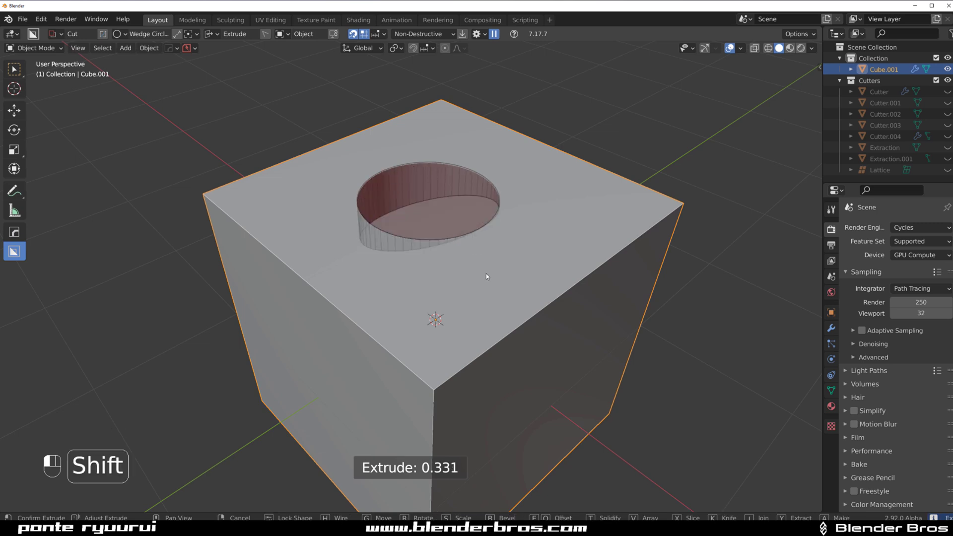
pyautogui.keyDown('shift'); pyautogui.scroll(-4, 486, 274); pyautogui.keyUp('shift')
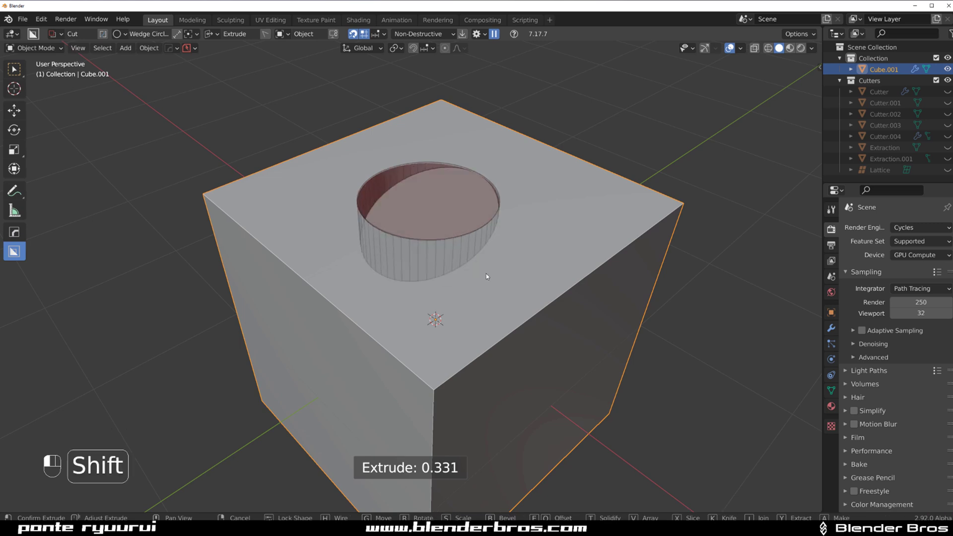
pyautogui.click(486, 274)
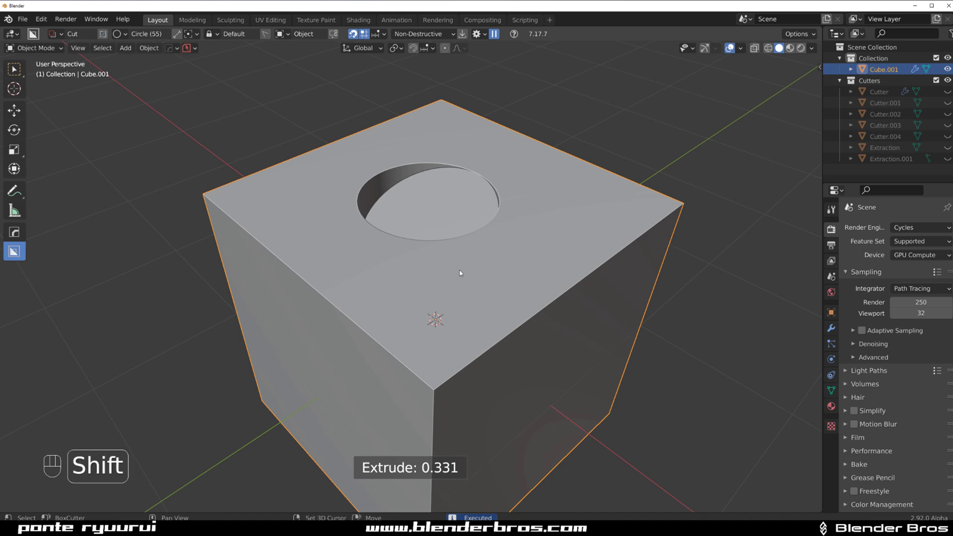
pyautogui.keyDown('shift'); pyautogui.moveTo(460, 272); pyautogui.dragTo(498, 230, button='middle'); pyautogui.keyUp('shift')
pyautogui.hotkey('ctrl', 'z')
# Cut two overlapping boxes, about 0.308 and 0.109 deep, into one top edge of the cube
pyautogui.scroll(-2, 466, 233)
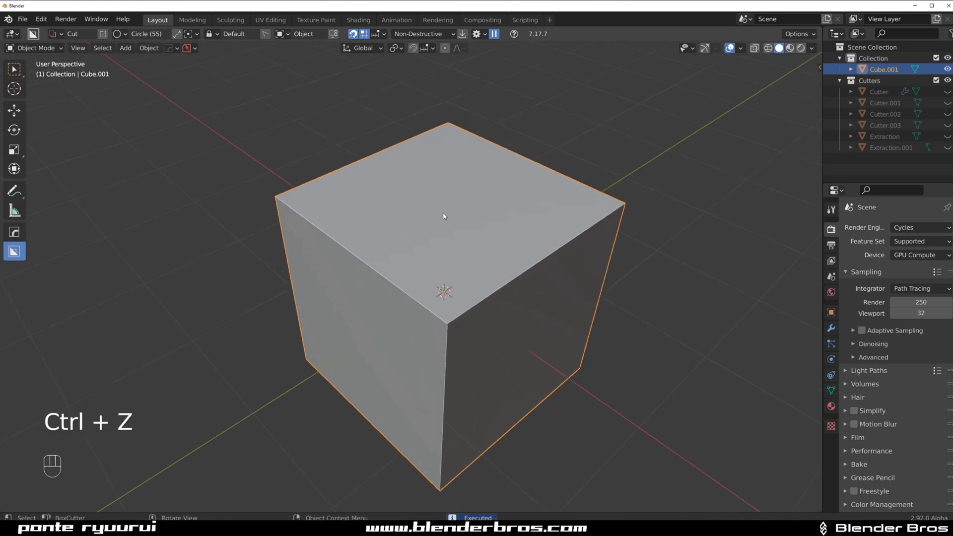
pyautogui.press('d')
pyautogui.click(389, 253)
pyautogui.moveTo(430, 221); pyautogui.dragTo(370, 309)
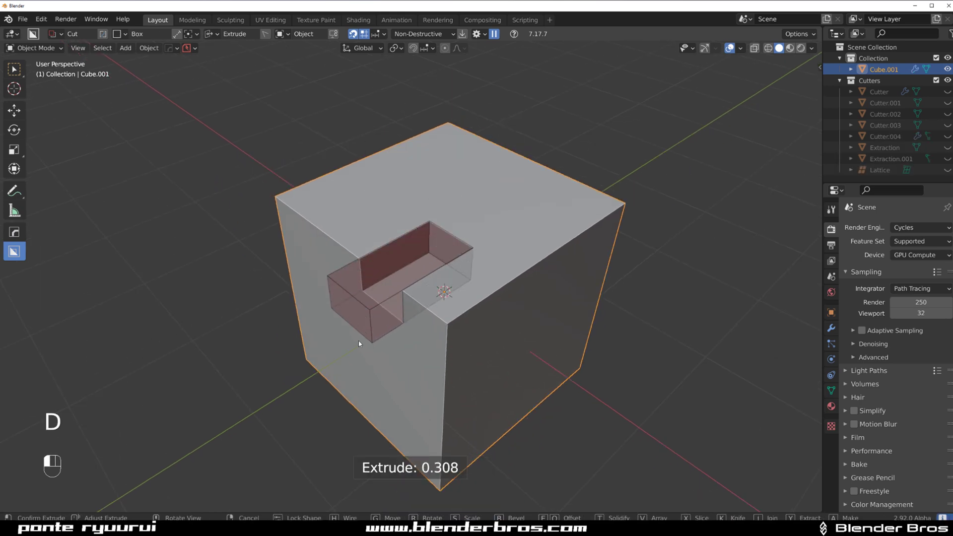
pyautogui.click(359, 343)
pyautogui.moveTo(362, 237)
pyautogui.mouseDown()
pyautogui.moveTo(437, 293)
pyautogui.moveTo(417, 329)
pyautogui.mouseUp()
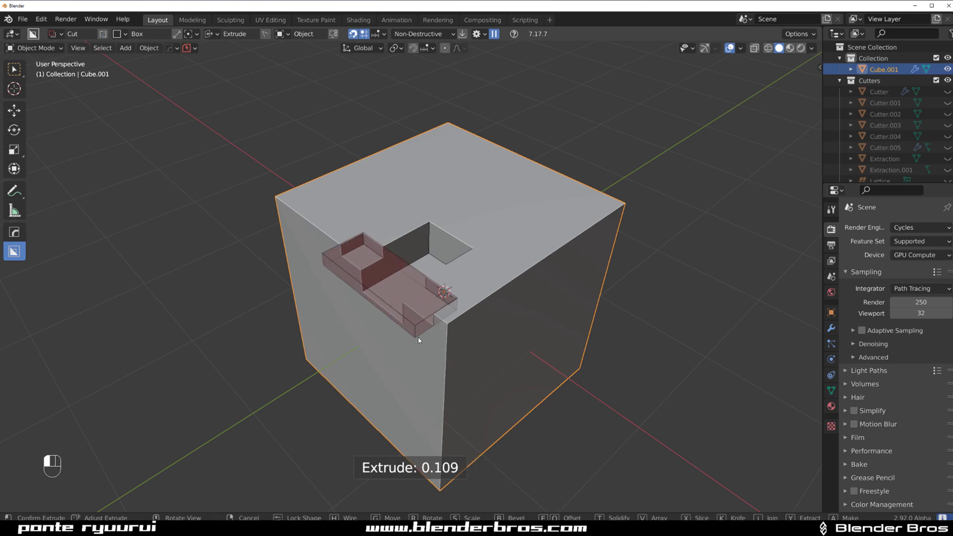
pyautogui.click(418, 340)
# Cut three more small overlapping boxes around the stepped notch, extruding the last one about 0.423
pyautogui.moveTo(351, 271)
pyautogui.mouseDown()
pyautogui.moveTo(385, 312)
pyautogui.moveTo(412, 323)
pyautogui.mouseUp()
pyautogui.click(412, 323)
pyautogui.moveTo(382, 240); pyautogui.dragTo(427, 305)
pyautogui.click(428, 314)
pyautogui.moveTo(428, 314); pyautogui.dragTo(441, 284, button='middle')
pyautogui.moveTo(408, 258)
pyautogui.mouseDown()
pyautogui.moveTo(404, 272)
pyautogui.moveTo(392, 270)
pyautogui.mouseUp()
pyautogui.click(389, 323)
pyautogui.scroll(2, 457, 317)
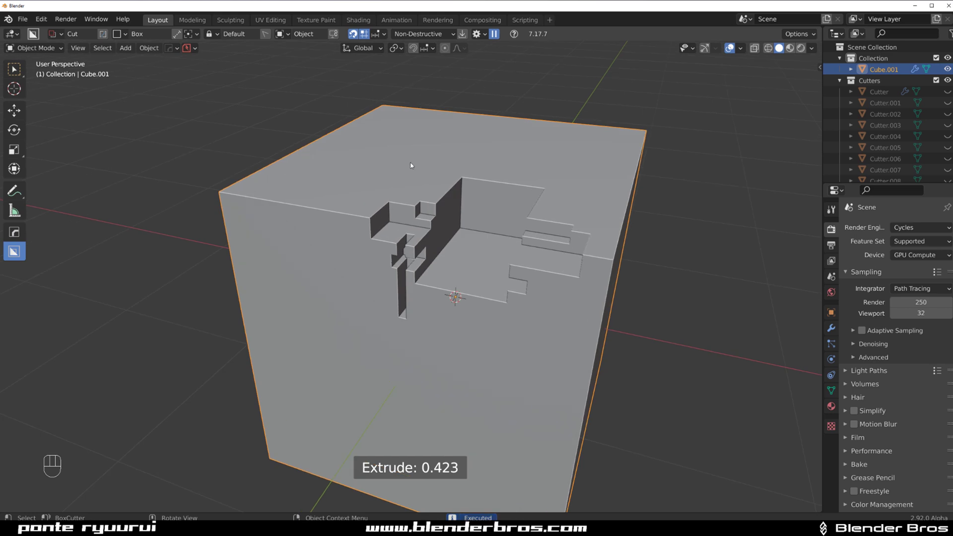
# Draw a box around the whole stepped notch and extract its shape as a custom cutter, extruding about 0.669
pyautogui.moveTo(410, 165)
pyautogui.mouseDown()
pyautogui.moveTo(426, 174)
pyautogui.moveTo(518, 340)
pyautogui.moveTo(571, 407)
pyautogui.moveTo(560, 397)
pyautogui.mouseUp()
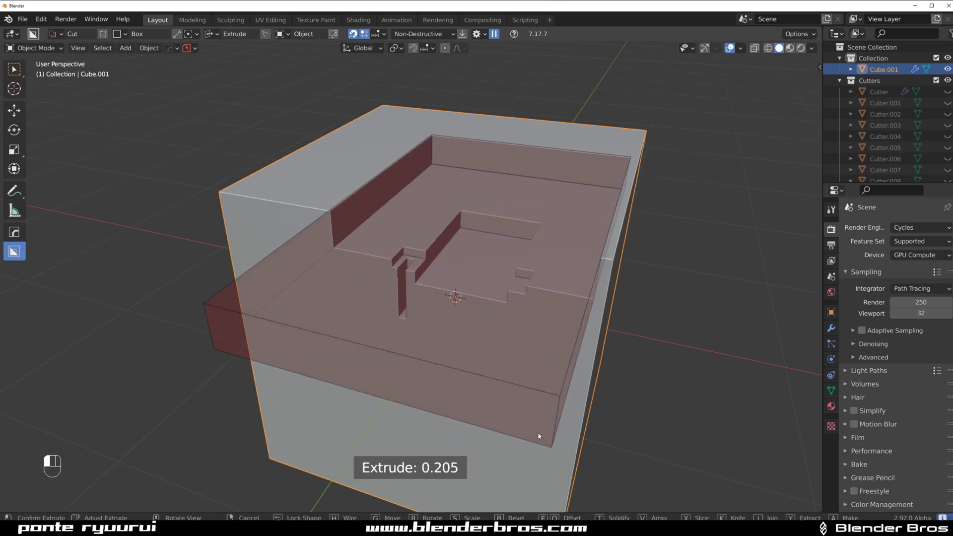
pyautogui.click(546, 490)
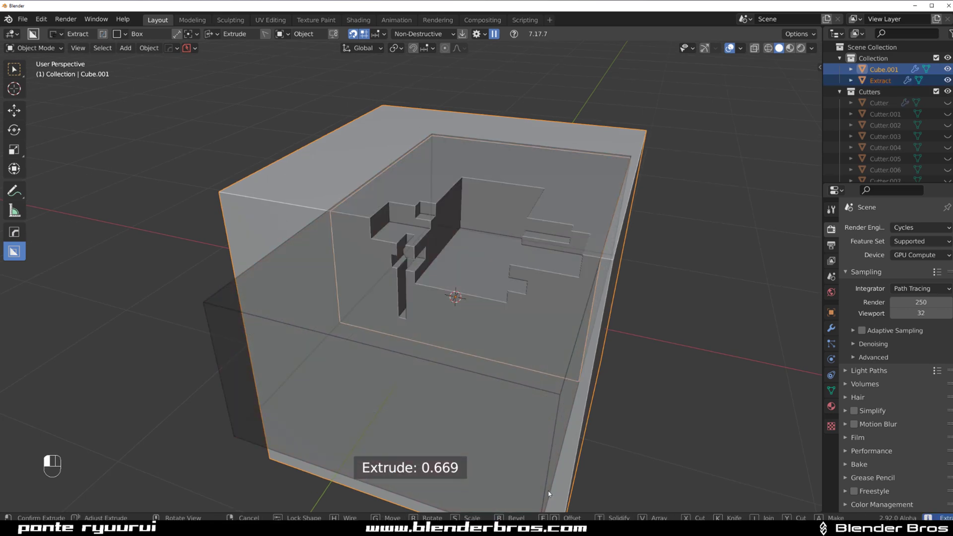
# Try cutting another top edge of the cube with the extracted custom shape, about 0.768 deep, and undo it
pyautogui.moveTo(415, 313)
pyautogui.mouseDown(button='middle')
pyautogui.moveTo(340, 278)
pyautogui.moveTo(379, 210)
pyautogui.mouseUp(button='middle')
pyautogui.moveTo(379, 210)
pyautogui.mouseDown()
pyautogui.moveTo(421, 258)
pyautogui.moveTo(449, 331)
pyautogui.mouseUp()
pyautogui.press('Escape')
pyautogui.moveTo(372, 217)
pyautogui.mouseDown()
pyautogui.moveTo(454, 294)
pyautogui.moveTo(460, 319)
pyautogui.mouseUp()
pyautogui.click(445, 392)
pyautogui.moveTo(469, 328); pyautogui.dragTo(436, 313, button='middle')
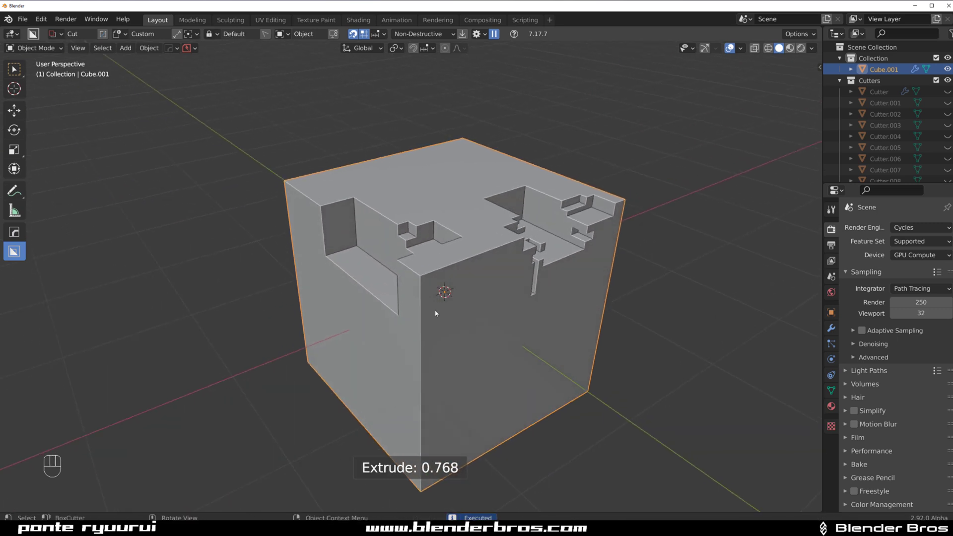
pyautogui.hotkey('ctrl', 'z')
# Repeat the extracted-shape cut over the same top edge at a depth of about 0.897, and undo it
pyautogui.moveTo(392, 282)
pyautogui.mouseDown(button='middle')
pyautogui.moveTo(406, 270)
pyautogui.moveTo(404, 223)
pyautogui.mouseUp(button='middle')
pyautogui.moveTo(404, 223)
pyautogui.mouseDown()
pyautogui.moveTo(424, 316)
pyautogui.moveTo(427, 426)
pyautogui.moveTo(438, 405)
pyautogui.mouseUp()
pyautogui.moveTo(437, 405); pyautogui.dragTo(380, 297, button='middle')
pyautogui.press('ctrl')
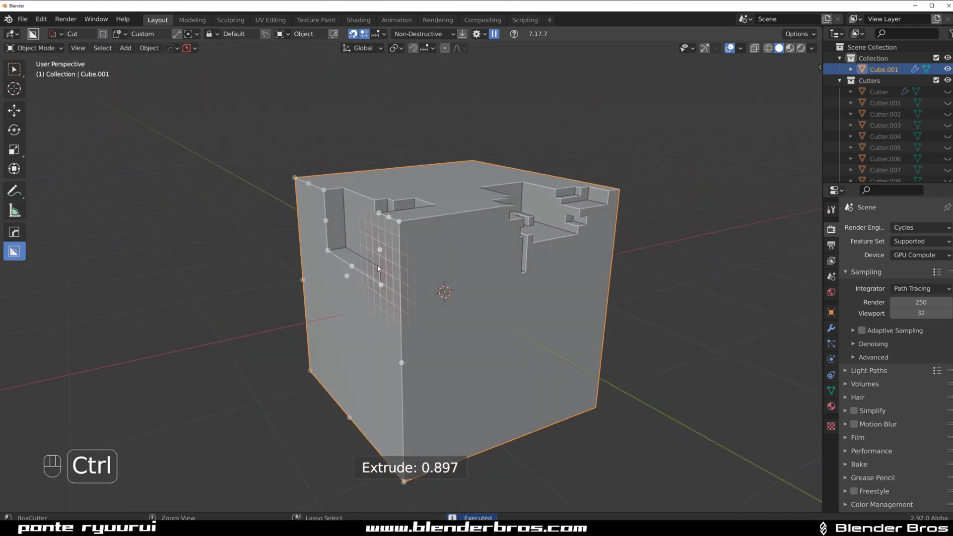
pyautogui.hotkey('ctrl', 'z')
# Try a proportional extracted-shape cut about 1.347 by 0.925 on the cube's plain side face, and undo it
pyautogui.moveTo(379, 251); pyautogui.dragTo(412, 243, button='middle')
pyautogui.moveTo(323, 217)
pyautogui.keyDown('shift'); pyautogui.mouseDown()
pyautogui.moveTo(334, 249)
pyautogui.moveTo(434, 373)
pyautogui.moveTo(412, 387)
pyautogui.moveTo(455, 406)
pyautogui.mouseUp(); pyautogui.keyUp('shift')
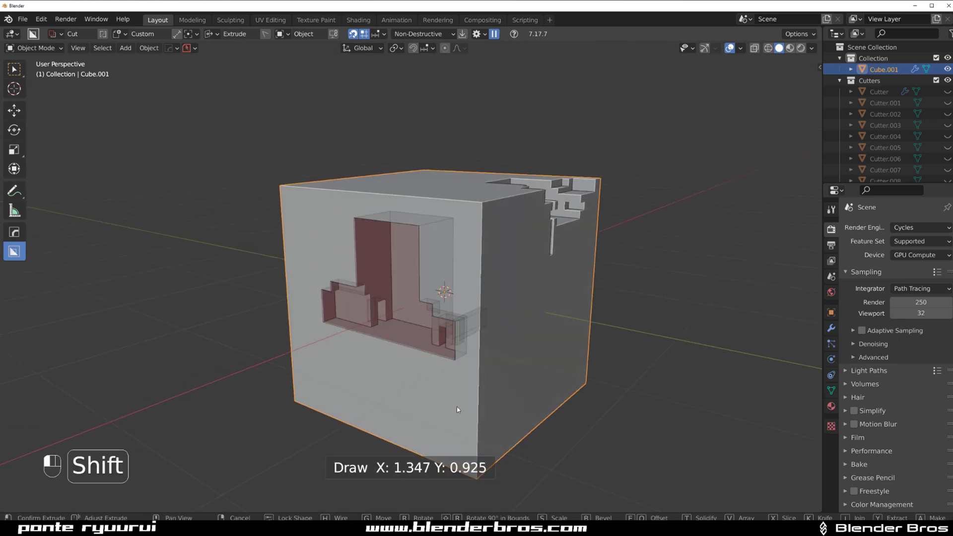
pyautogui.click(521, 391)
pyautogui.moveTo(522, 395); pyautogui.dragTo(470, 266, button='middle')
pyautogui.moveTo(480, 304)
pyautogui.mouseDown(button='middle')
pyautogui.moveTo(396, 290)
pyautogui.moveTo(470, 234)
pyautogui.moveTo(473, 268)
pyautogui.moveTo(404, 223)
pyautogui.mouseUp(button='middle')
pyautogui.hotkey('ctrl', 'z')
# Try a smaller proportional cut about 1.072 by 0.736 on the side face, extruded about 0.745
pyautogui.moveTo(331, 211)
pyautogui.keyDown('shift'); pyautogui.mouseDown()
pyautogui.moveTo(416, 316)
pyautogui.moveTo(453, 400)
pyautogui.moveTo(453, 438)
pyautogui.mouseUp(); pyautogui.keyUp('shift')
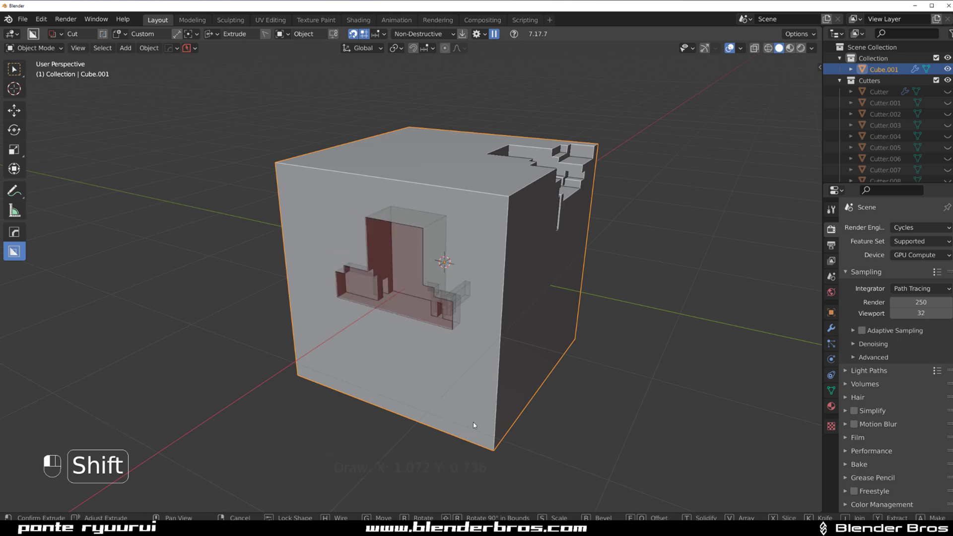
pyautogui.click(472, 425)
pyautogui.moveTo(482, 294); pyautogui.dragTo(389, 283, button='middle')
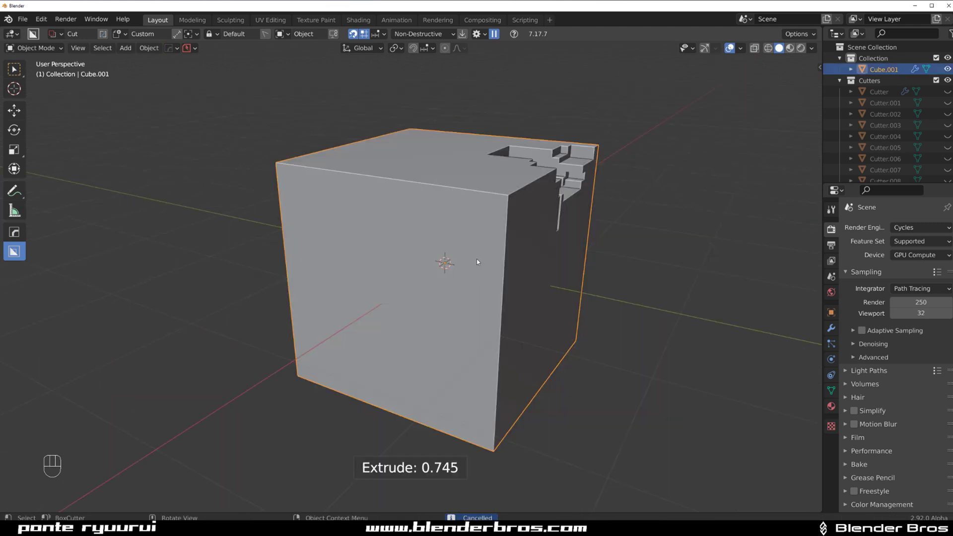
# Try a proportional extracted-shape cut on the cube's plain side face, extruded about 1.209, and cancel it
pyautogui.moveTo(481, 258); pyautogui.dragTo(424, 260, button='middle')
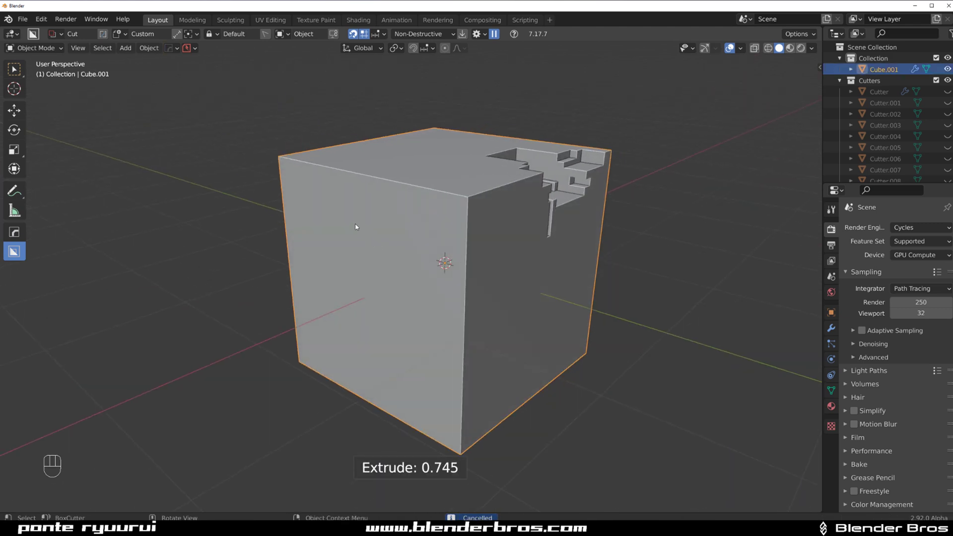
pyautogui.keyDown('shift'); pyautogui.moveTo(347, 217); pyautogui.dragTo(424, 381); pyautogui.keyUp('shift')
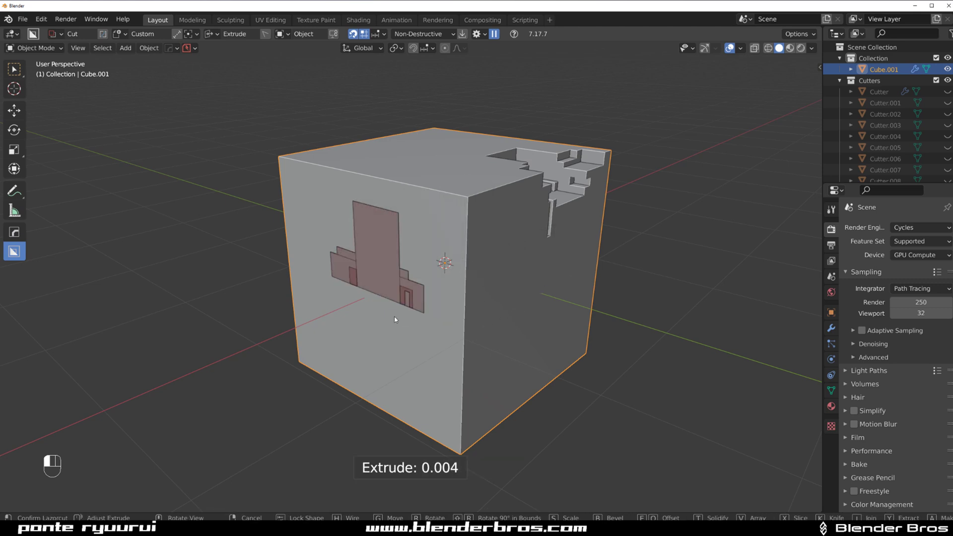
pyautogui.rightClick(491, 274)
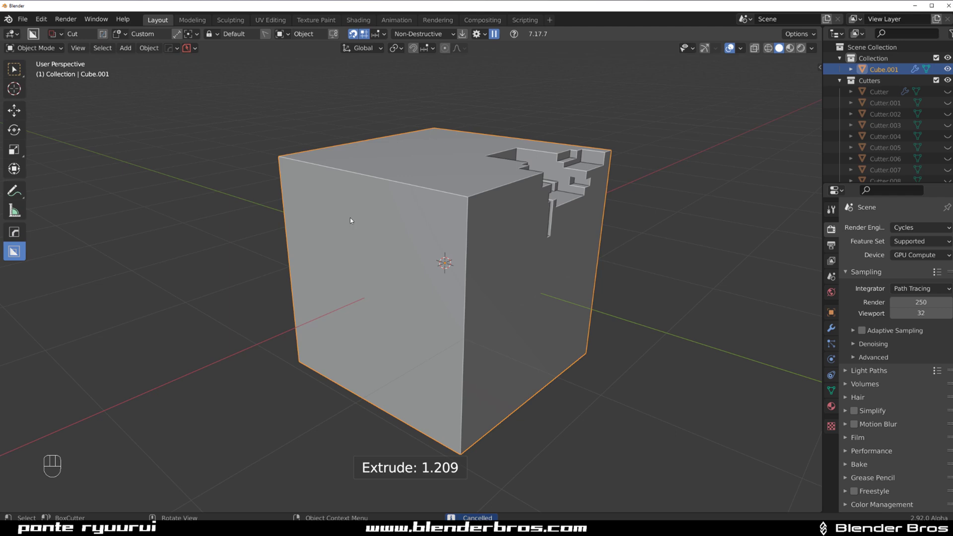
# Try a larger proportional extracted-shape cut in the middle of the plain side face, and undo it
pyautogui.moveTo(338, 200)
pyautogui.keyDown('shift'); pyautogui.mouseDown()
pyautogui.moveTo(439, 393)
pyautogui.moveTo(443, 385)
pyautogui.mouseUp(); pyautogui.keyUp('shift')
pyautogui.moveTo(446, 386)
pyautogui.mouseDown(button='middle')
pyautogui.moveTo(492, 272)
pyautogui.moveTo(466, 272)
pyautogui.mouseUp(button='middle')
pyautogui.moveTo(390, 261); pyautogui.dragTo(509, 249, button='middle')
pyautogui.hotkey('ctrl', 'z')
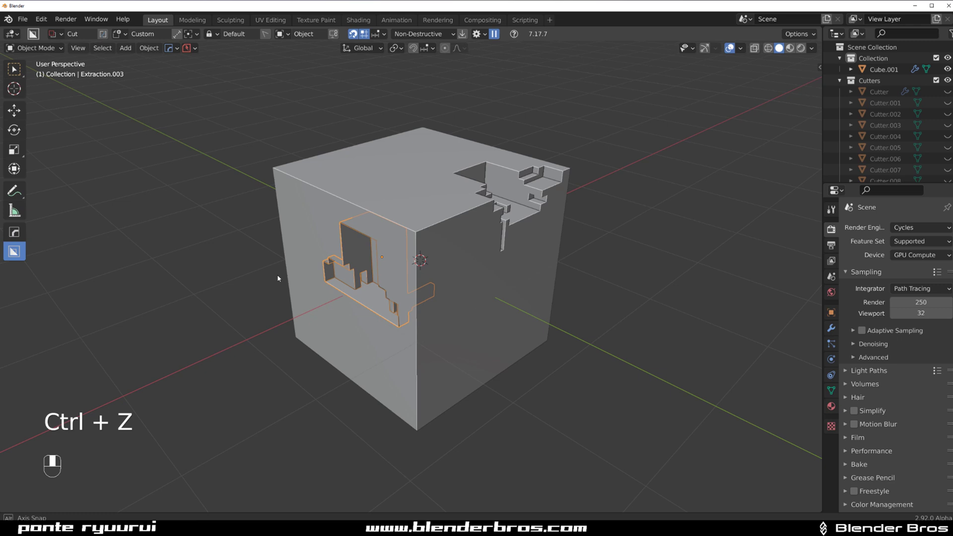
pyautogui.hotkey('ctrl', 'z')
# Try the extracted shape as a proportional wedge cut on the side face, extruded about 0.605, and undo it
pyautogui.moveTo(319, 270)
pyautogui.mouseDown(button='middle')
pyautogui.moveTo(335, 241)
pyautogui.moveTo(382, 209)
pyautogui.mouseUp(button='middle')
pyautogui.scroll(2, 381, 209)
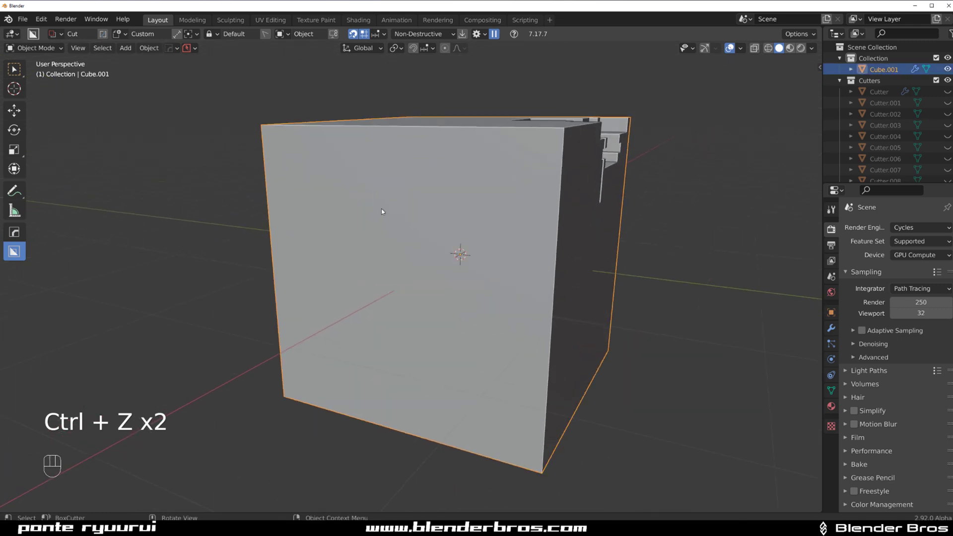
pyautogui.keyDown('shift'); pyautogui.moveTo(337, 168); pyautogui.dragTo(503, 405); pyautogui.keyUp('shift')
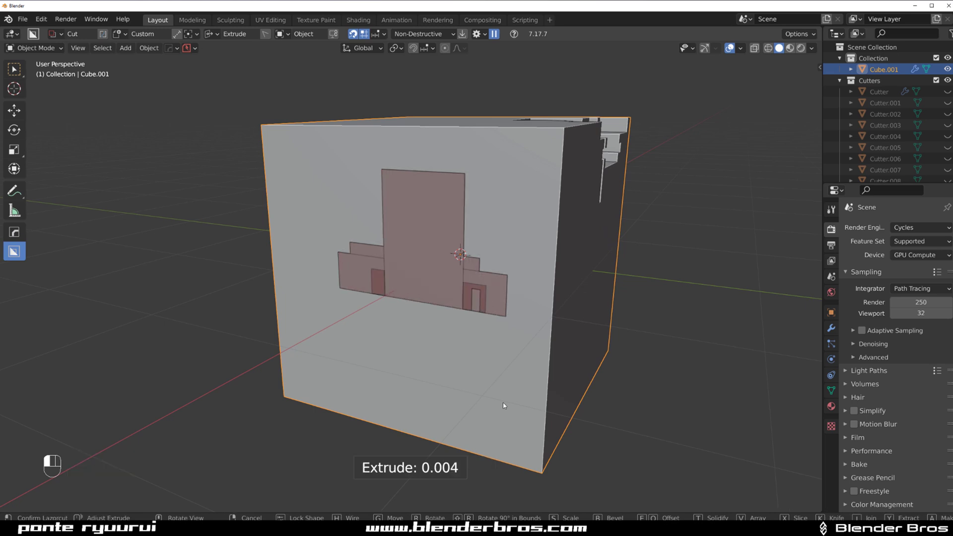
pyautogui.press('w')
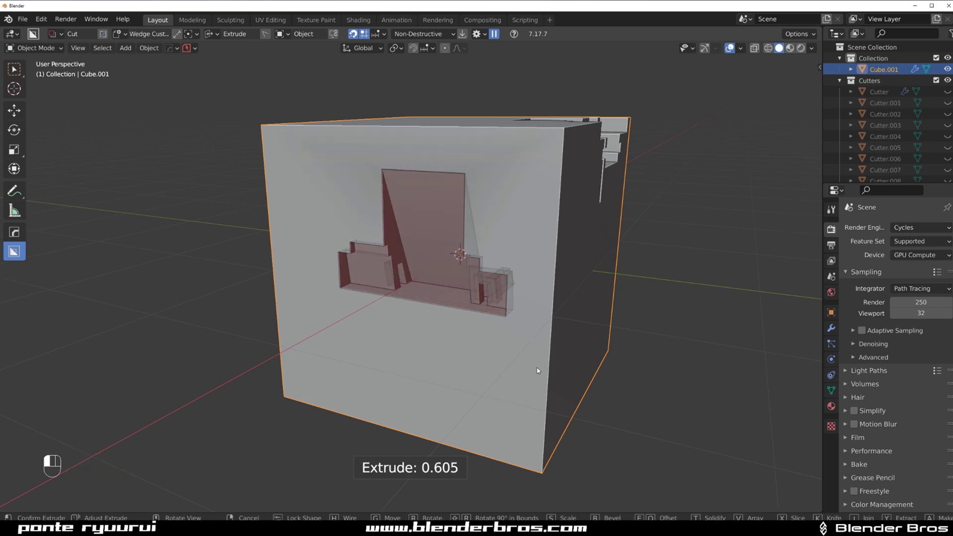
pyautogui.moveTo(537, 370); pyautogui.dragTo(553, 319, button='middle')
pyautogui.hotkey('ctrl', 'z')
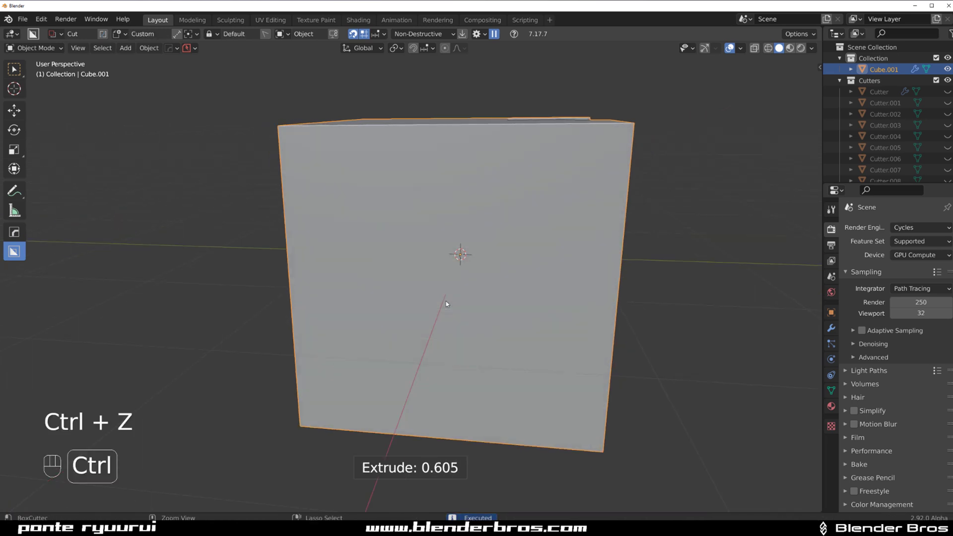
# Cut the plain side face with the extracted shape, kept proportional and turned into a wedge
pyautogui.moveTo(446, 302); pyautogui.dragTo(394, 258, button='middle')
pyautogui.scroll(-2, 394, 258)
pyautogui.moveTo(346, 189)
pyautogui.keyDown('shift'); pyautogui.mouseDown()
pyautogui.moveTo(437, 322)
pyautogui.moveTo(463, 341)
pyautogui.mouseUp(); pyautogui.keyUp('shift')
pyautogui.press('w')
pyautogui.moveTo(500, 270); pyautogui.dragTo(574, 180, button='middle')
pyautogui.moveTo(427, 268); pyautogui.dragTo(470, 245, button='middle')
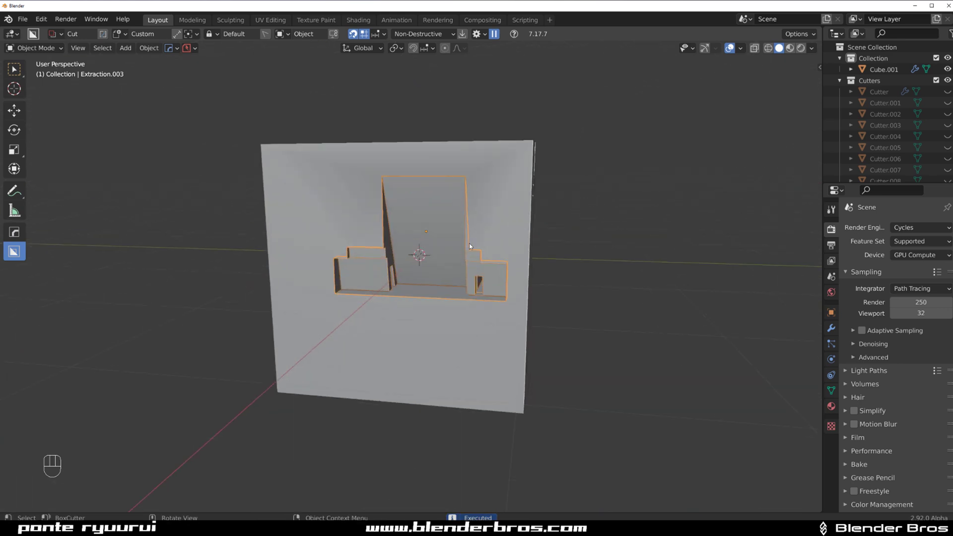
# Try the HardOps Bevel on the selected extraction object, and select the cube instead
pyautogui.scroll(2, 409, 222)
pyautogui.scroll(-1, 427, 219)
pyautogui.press('q')
pyautogui.click(439, 216)
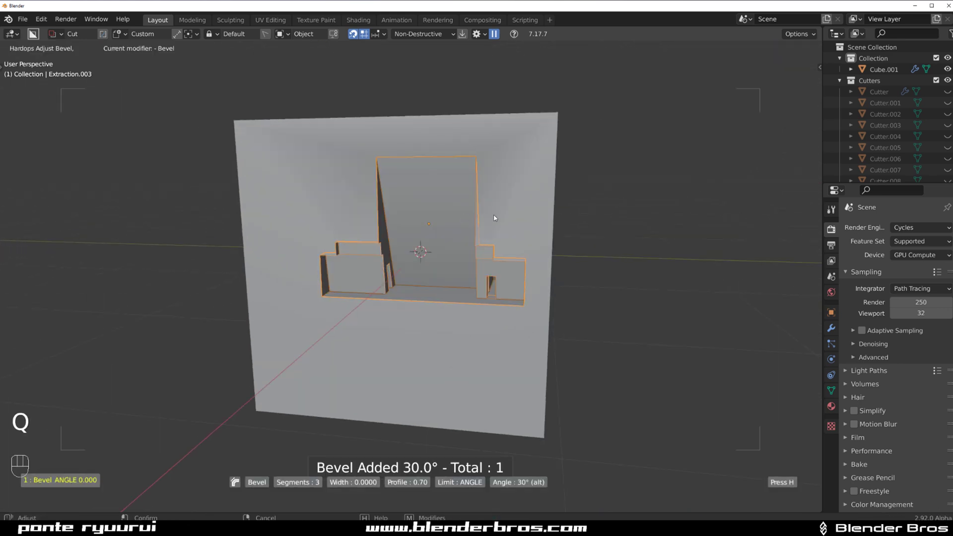
pyautogui.moveTo(495, 215); pyautogui.dragTo(606, 231, button='middle')
pyautogui.click(513, 204)
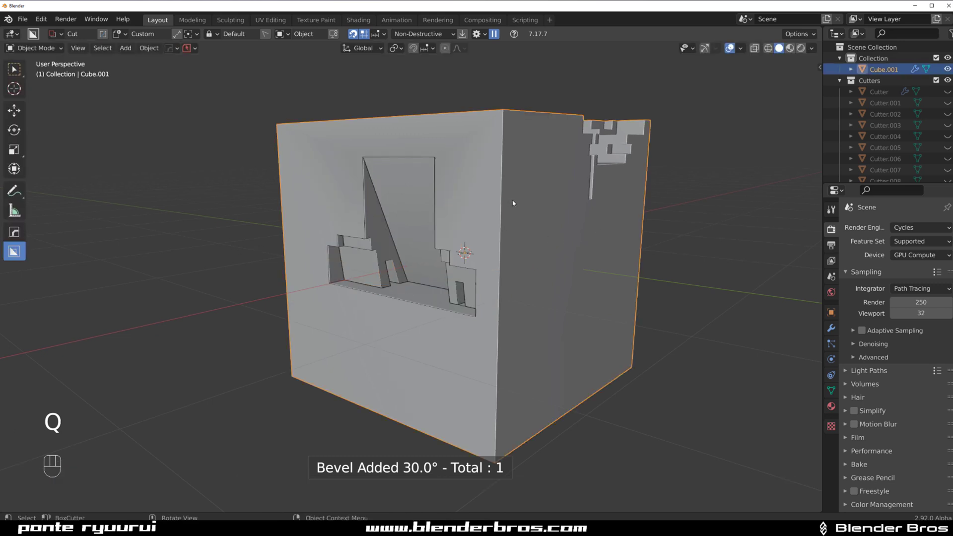
# Add a Weighted Normal modifier with Keep Sharp to the cube, and hide the Cutters collection
pyautogui.press('q')
pyautogui.keyDown('alt'); pyautogui.click(513, 203); pyautogui.keyUp('alt')
pyautogui.hotkey('shift', '2')
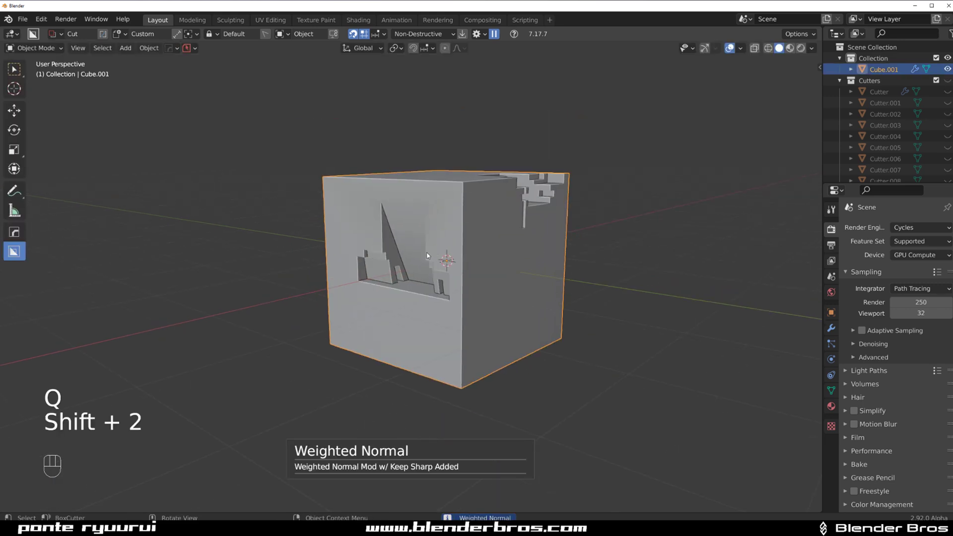
# Apply HardOps AutoSmooth to the cube with an angle of about 21° and global sharpen enabled
pyautogui.press('q')
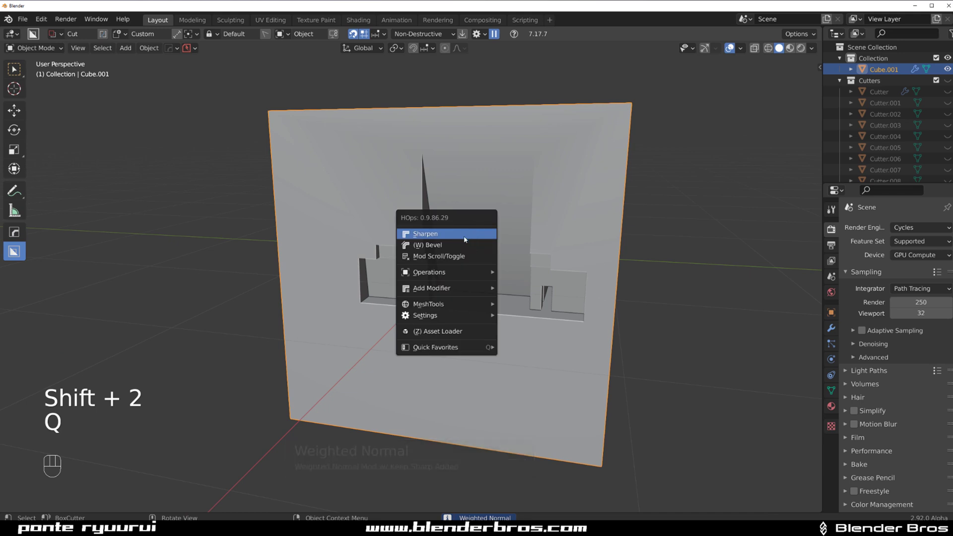
pyautogui.moveTo(464, 271)
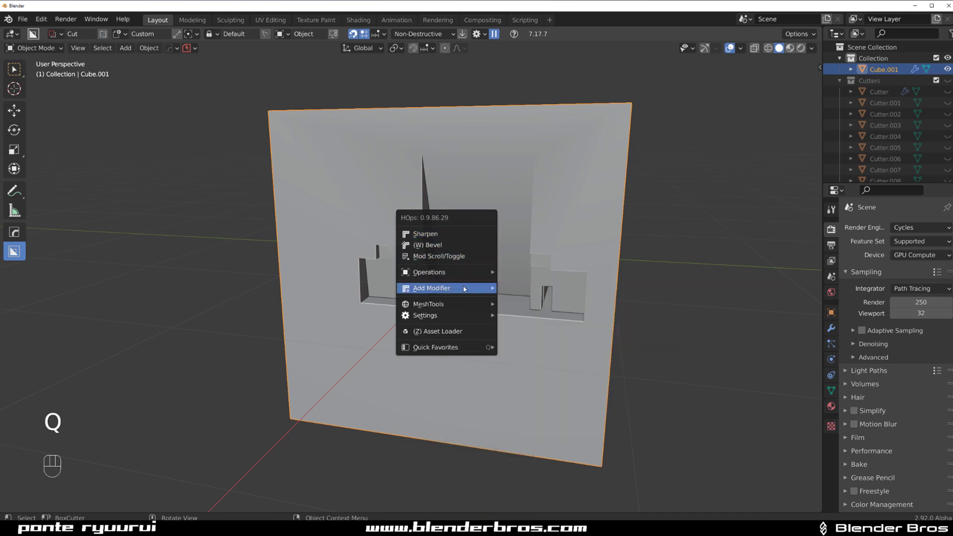
pyautogui.moveTo(466, 304)
pyautogui.click(541, 316)
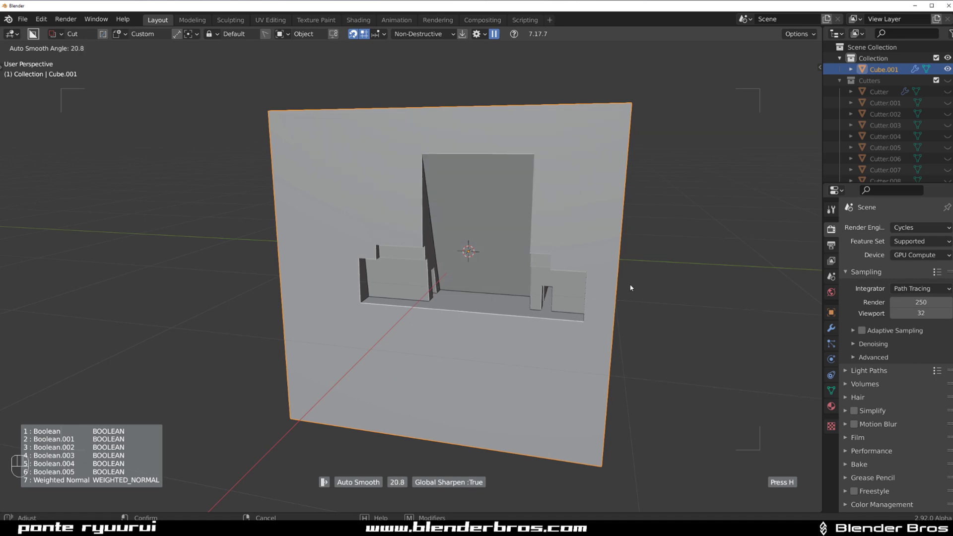
pyautogui.click(603, 337)
# Examine the shading around the wedge-shaped cut and the notched corner from several angles
pyautogui.scroll(-2, 602, 338)
pyautogui.moveTo(603, 338); pyautogui.dragTo(465, 306, button='middle')
pyautogui.keyDown('shift'); pyautogui.moveTo(399, 248); pyautogui.dragTo(443, 281, button='middle'); pyautogui.keyUp('shift')
pyautogui.scroll(2, 446, 261)
pyautogui.scroll(-1, 443, 282)
pyautogui.moveTo(387, 271)
pyautogui.mouseDown(button='middle')
pyautogui.moveTo(440, 291)
pyautogui.moveTo(385, 275)
pyautogui.mouseUp(button='middle')
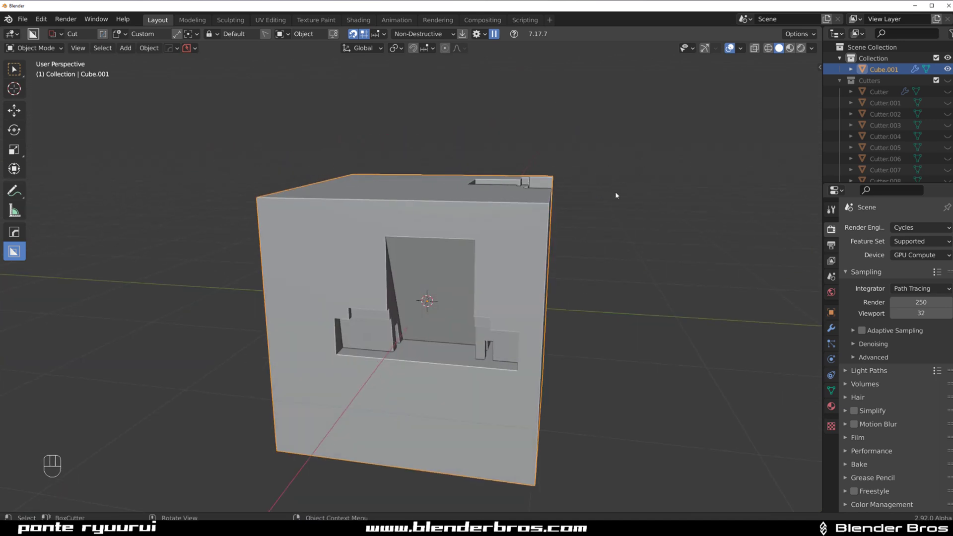
pyautogui.moveTo(455, 309); pyautogui.dragTo(336, 216, button='middle')
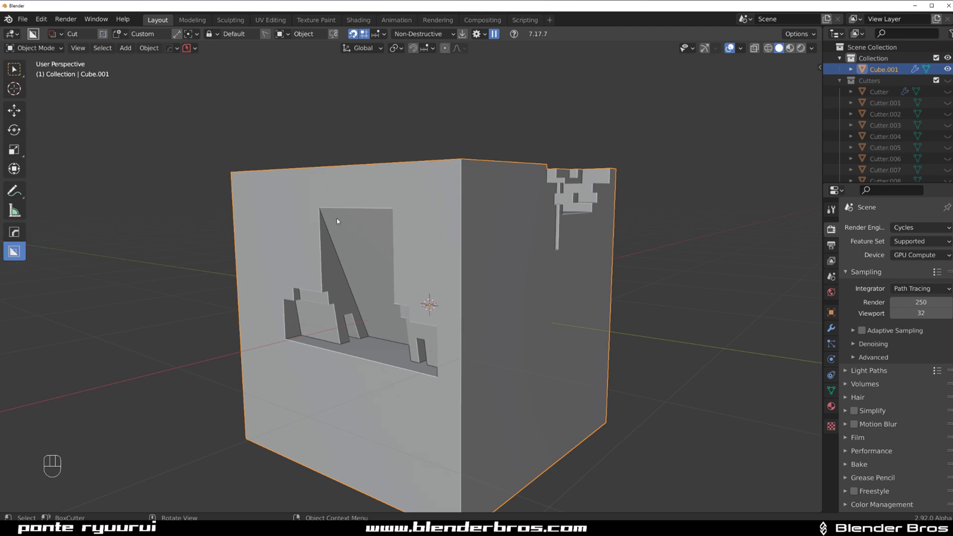
pyautogui.scroll(2, 355, 228)
pyautogui.scroll(-3, 356, 188)
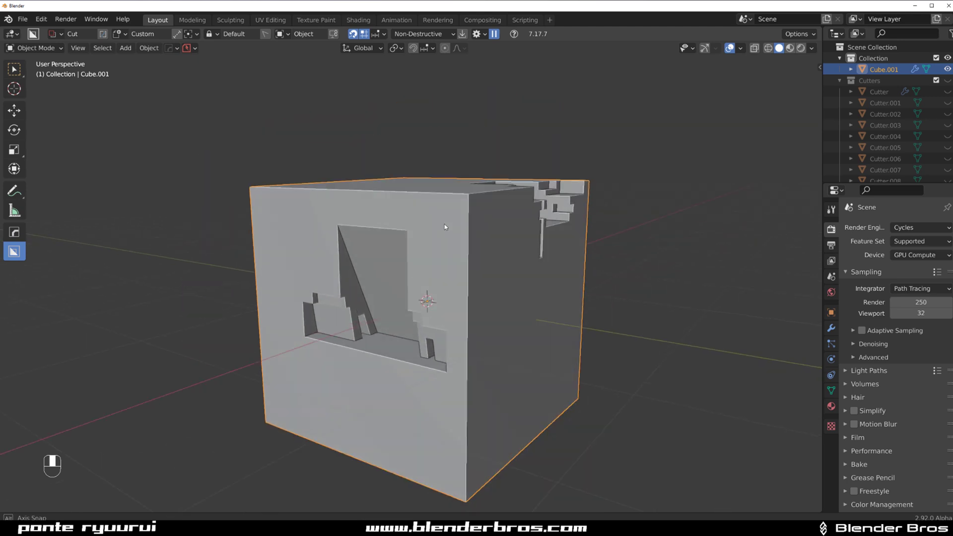
pyautogui.moveTo(444, 228)
pyautogui.mouseDown(button='middle')
pyautogui.moveTo(493, 238)
pyautogui.moveTo(580, 228)
pyautogui.moveTo(451, 234)
pyautogui.mouseUp(button='middle')
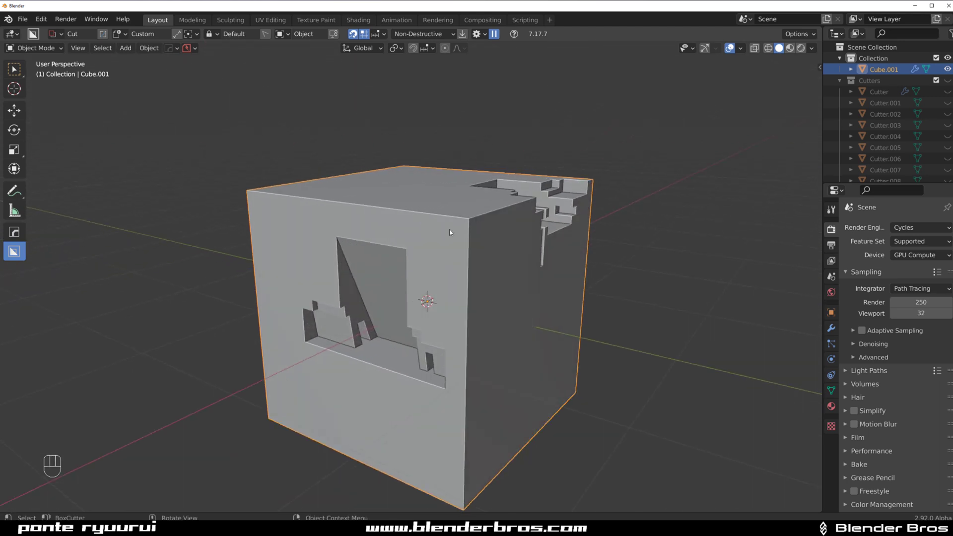
pyautogui.scroll(2, 498, 322)
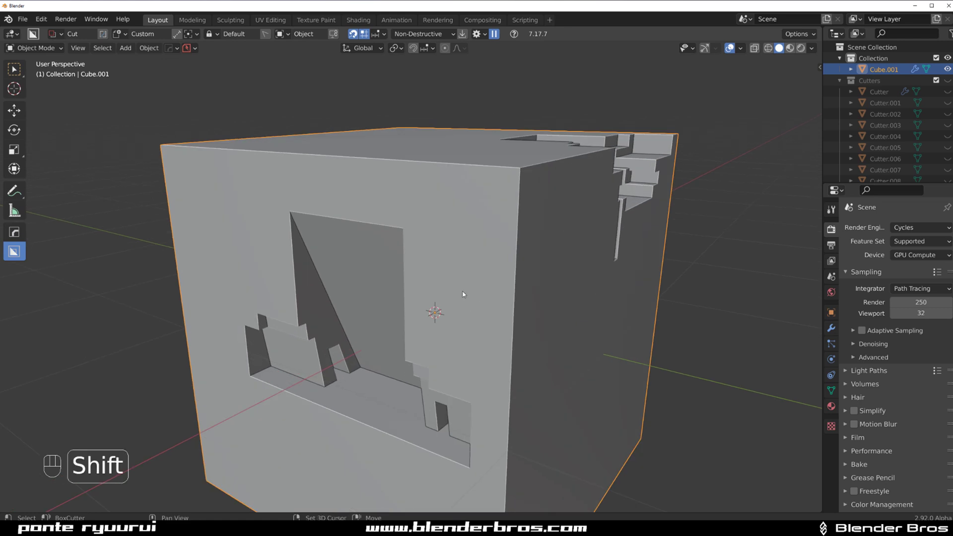
pyautogui.keyDown('shift'); pyautogui.moveTo(468, 288); pyautogui.dragTo(463, 218, button='middle'); pyautogui.keyUp('shift')
pyautogui.scroll(-4, 336, 200)
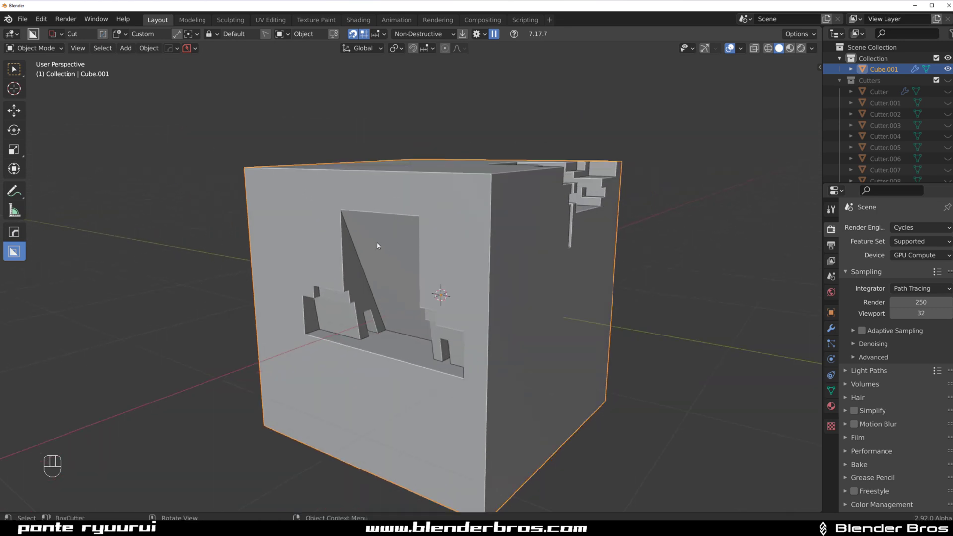
# Run HardOps AutoSmooth on the cube again with an angle of about 21.3°
pyautogui.press('q')
pyautogui.moveTo(477, 261)
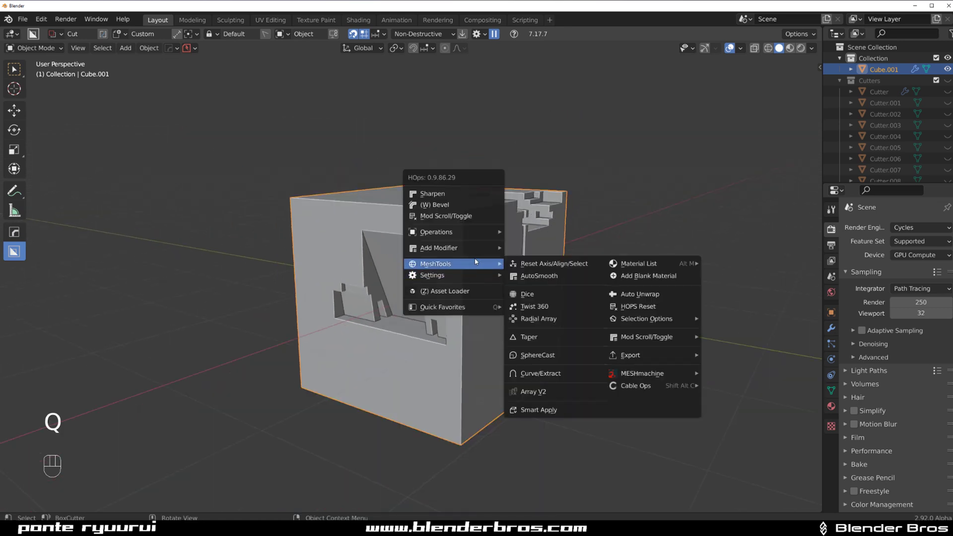
pyautogui.click(536, 277)
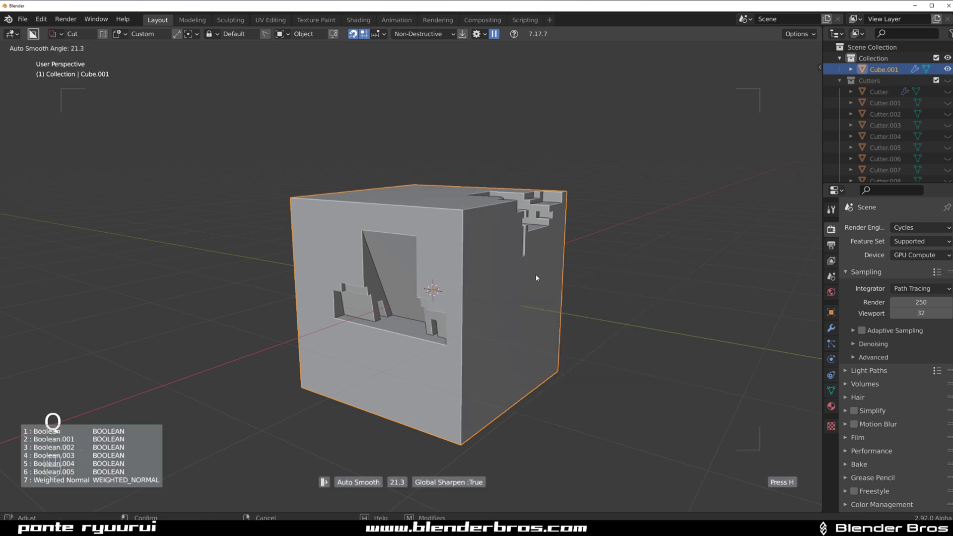
pyautogui.click(422, 263)
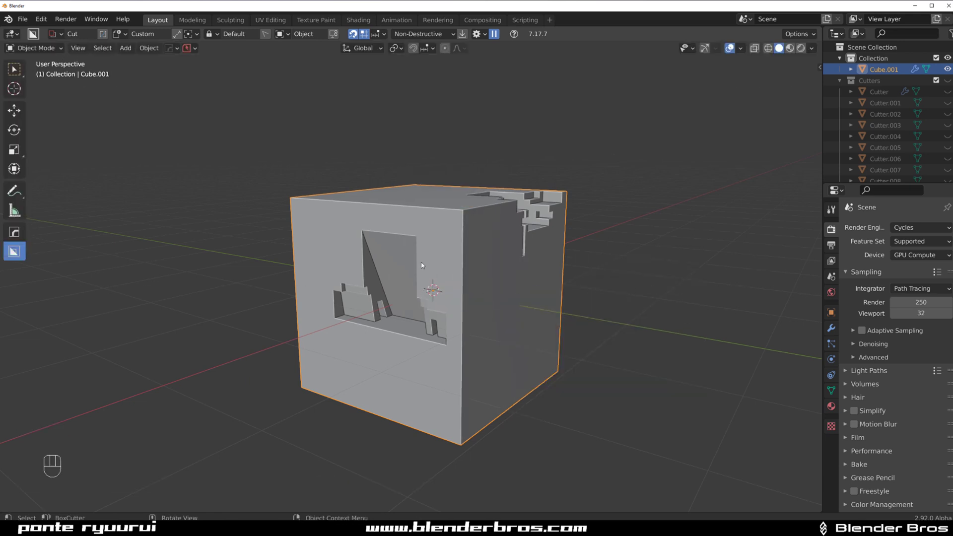
# Inspect the wedge cut up close and compare it with the stepped notch on the adjoining side
pyautogui.scroll(3, 416, 255)
pyautogui.scroll(-2, 349, 220)
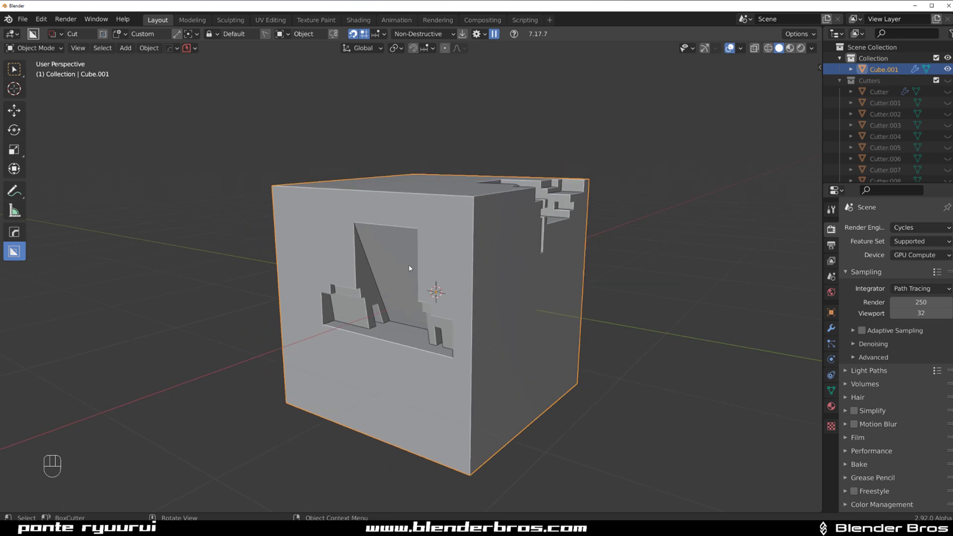
pyautogui.moveTo(409, 266)
pyautogui.mouseDown(button='middle')
pyautogui.moveTo(474, 260)
pyautogui.moveTo(411, 255)
pyautogui.mouseUp(button='middle')
pyautogui.scroll(2, 374, 212)
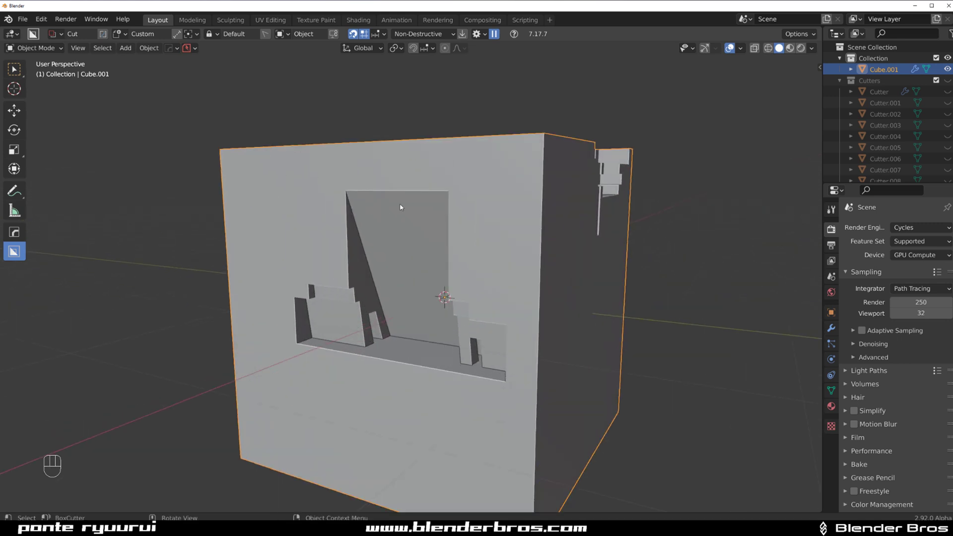
pyautogui.scroll(-3, 401, 207)
pyautogui.moveTo(469, 254); pyautogui.dragTo(360, 284, button='middle')
pyautogui.scroll(3, 418, 272)
pyautogui.scroll(-2, 446, 275)
pyautogui.moveTo(453, 275); pyautogui.dragTo(501, 213, button='middle')
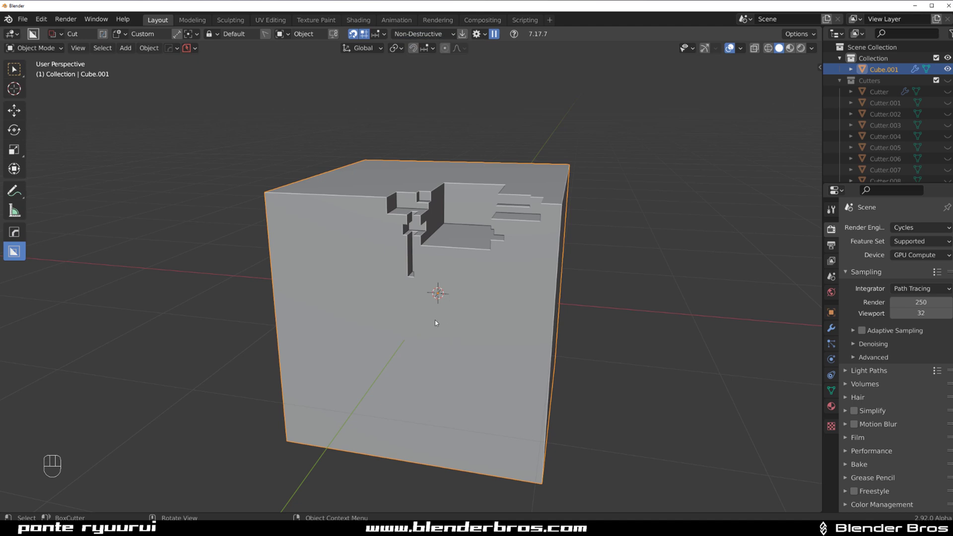
# Switch the BoxCutter cutting shape from Custom to Ngon
pyautogui.moveTo(435, 320); pyautogui.dragTo(429, 303, button='middle')
pyautogui.press('d')
pyautogui.click(433, 369)
# Cut a grid-snapped six-point Ngon about 1.1 by 0.6 into the face below the notch, extruded about 2.219
pyautogui.moveTo(426, 355); pyautogui.dragTo(433, 325, button='middle')
pyautogui.keyDown('shift'); pyautogui.moveTo(432, 325); pyautogui.dragTo(474, 278, button='middle'); pyautogui.keyUp('shift')
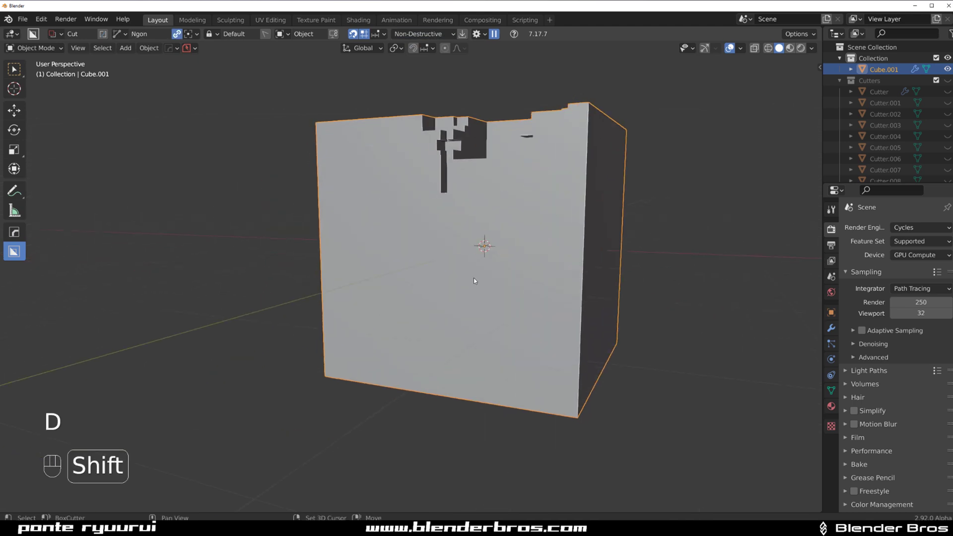
pyautogui.scroll(2, 473, 278)
pyautogui.scroll(-1, 362, 228)
pyautogui.keyDown('ctrl'); pyautogui.click(361, 224); pyautogui.keyUp('ctrl')
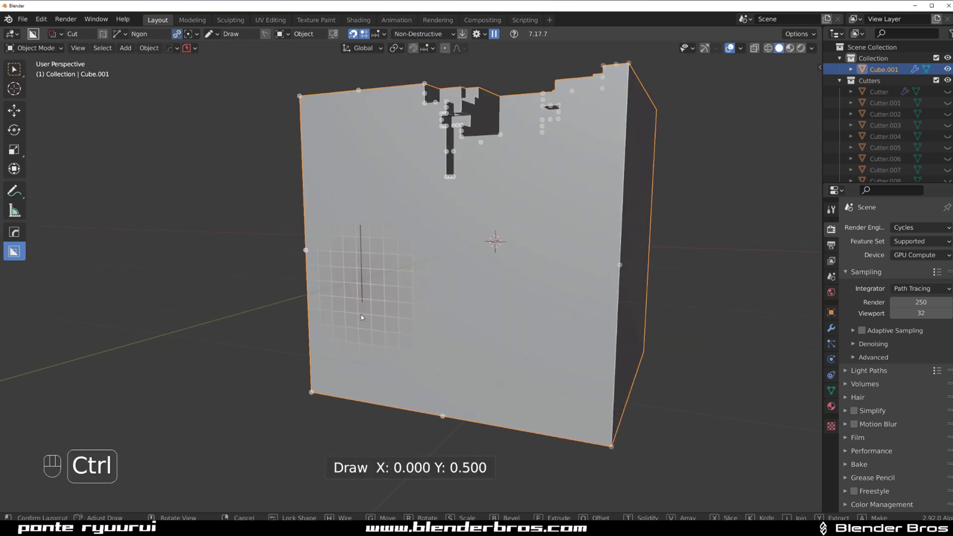
pyautogui.keyDown('ctrl'); pyautogui.click(362, 318); pyautogui.keyUp('ctrl')
pyautogui.keyDown('ctrl'); pyautogui.click(464, 328); pyautogui.keyUp('ctrl')
pyautogui.keyDown('ctrl'); pyautogui.click(498, 295); pyautogui.keyUp('ctrl')
pyautogui.keyDown('ctrl'); pyautogui.click(533, 299); pyautogui.keyUp('ctrl')
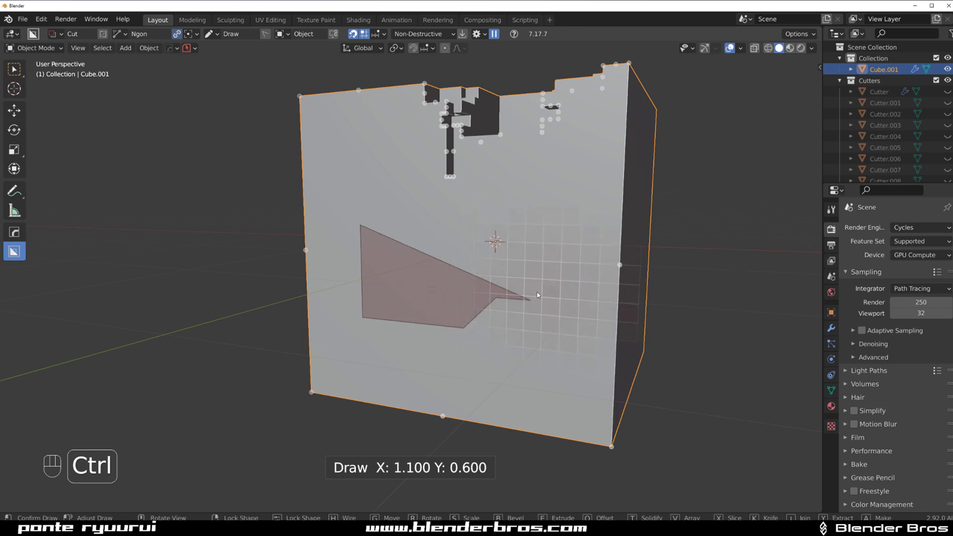
pyautogui.click(537, 235)
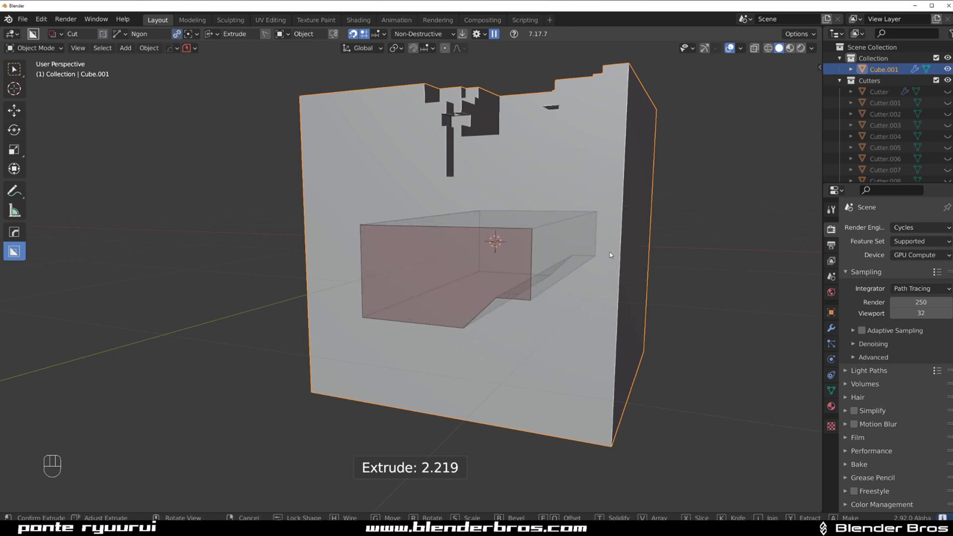
pyautogui.click(605, 253)
# Delete the cut cube and add a new mesh cube in its place
pyautogui.moveTo(605, 253); pyautogui.dragTo(517, 260, button='middle')
pyautogui.scroll(-2, 482, 291)
pyautogui.press('x')
pyautogui.click(517, 259)
pyautogui.hotkey('shift', 'a')
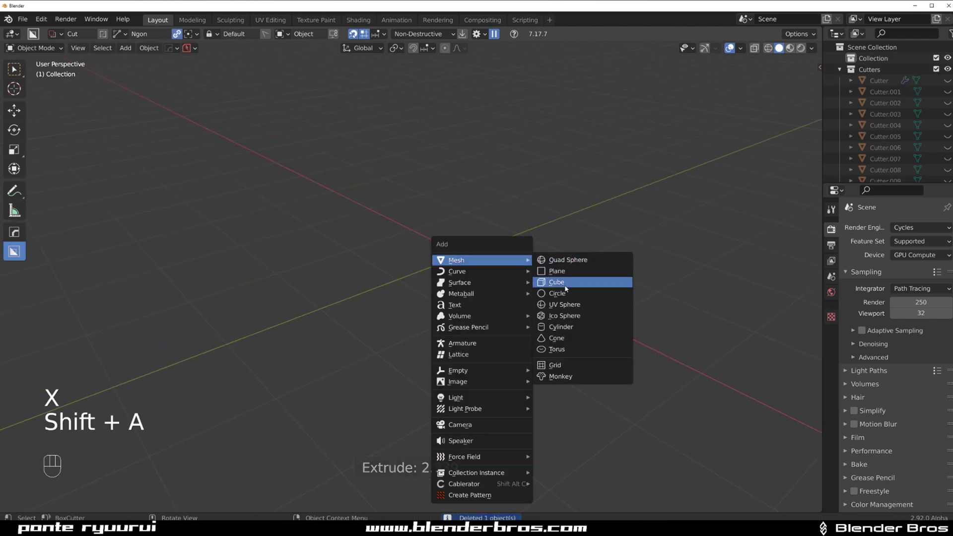
pyautogui.click(560, 281)
# Cut a grid-snapped Ngon about 1.2 by 0.8 into the new cube's front face as a wedge, extruded about 0.329
pyautogui.moveTo(448, 265); pyautogui.dragTo(410, 231, button='middle')
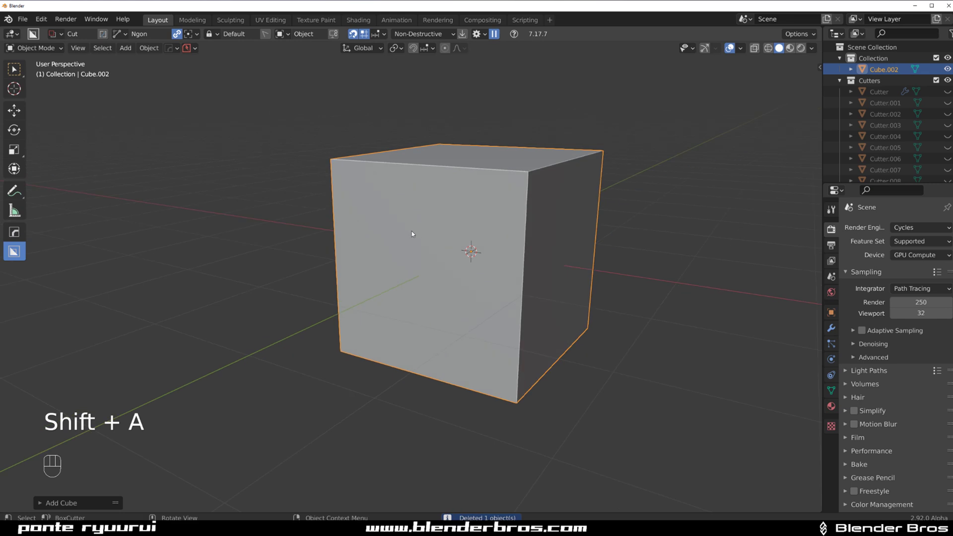
pyautogui.moveTo(383, 218)
pyautogui.mouseDown()
pyautogui.moveTo(459, 237)
pyautogui.moveTo(448, 209)
pyautogui.moveTo(479, 251)
pyautogui.moveTo(477, 238)
pyautogui.mouseUp()
pyautogui.rightClick(454, 227)
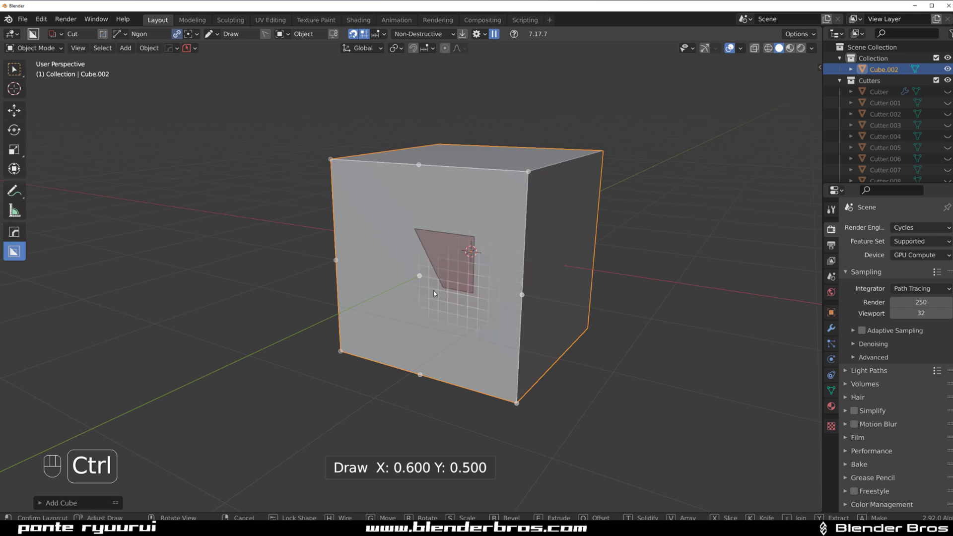
pyautogui.keyDown('ctrl'); pyautogui.click(430, 287); pyautogui.keyUp('ctrl')
pyautogui.keyDown('ctrl'); pyautogui.click(398, 309); pyautogui.keyUp('ctrl')
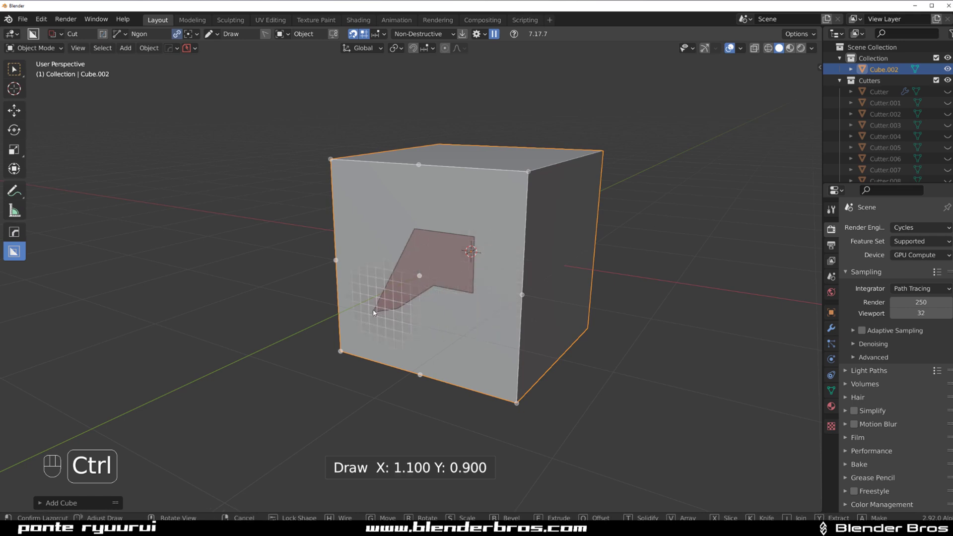
pyautogui.keyDown('ctrl'); pyautogui.click(364, 298); pyautogui.keyUp('ctrl')
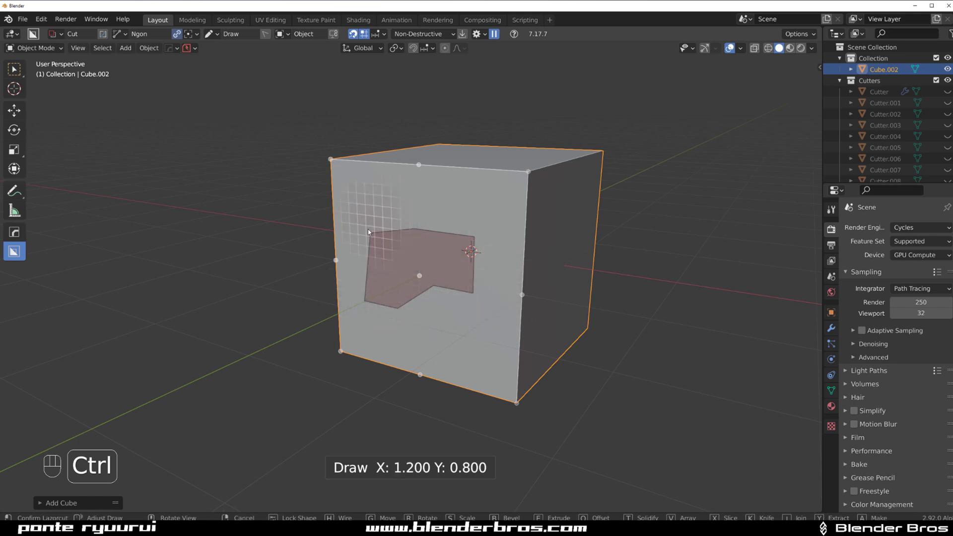
pyautogui.click(365, 225)
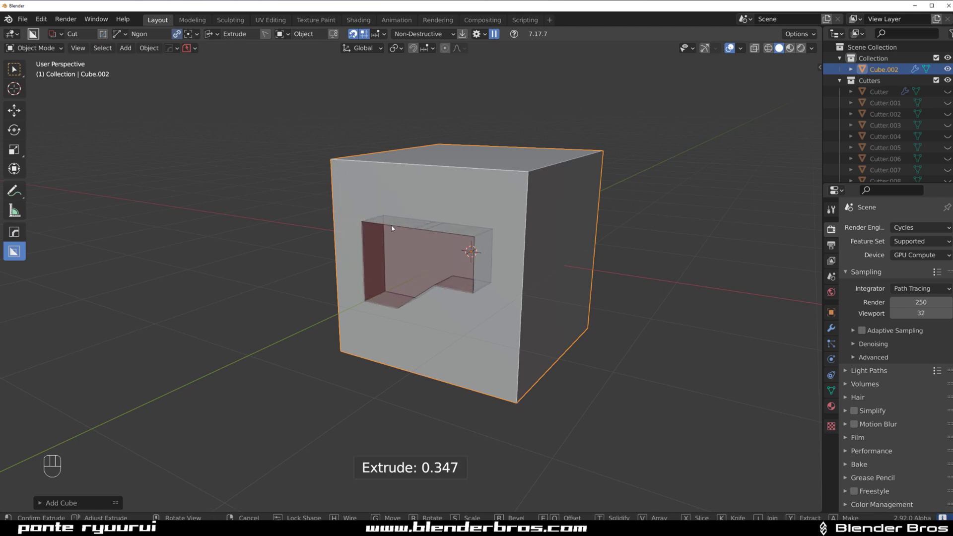
pyautogui.press('w')
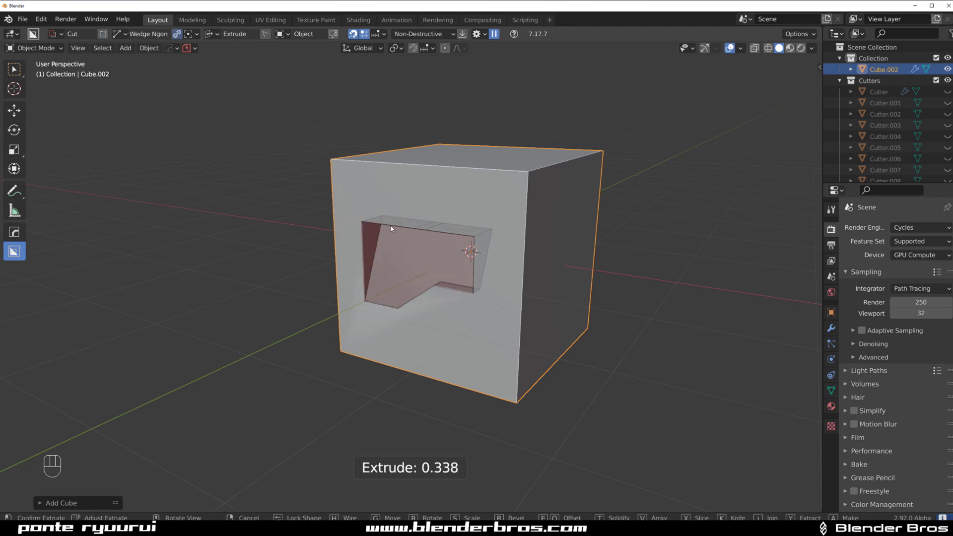
pyautogui.click(391, 228)
# Apply HardOps AutoSmooth to the cube to clean the shading around the wedge cut
pyautogui.moveTo(511, 334); pyautogui.dragTo(544, 282, button='middle')
pyautogui.scroll(2, 540, 283)
pyautogui.keyDown('shift'); pyautogui.moveTo(483, 273); pyautogui.dragTo(423, 320, button='middle'); pyautogui.keyUp('shift')
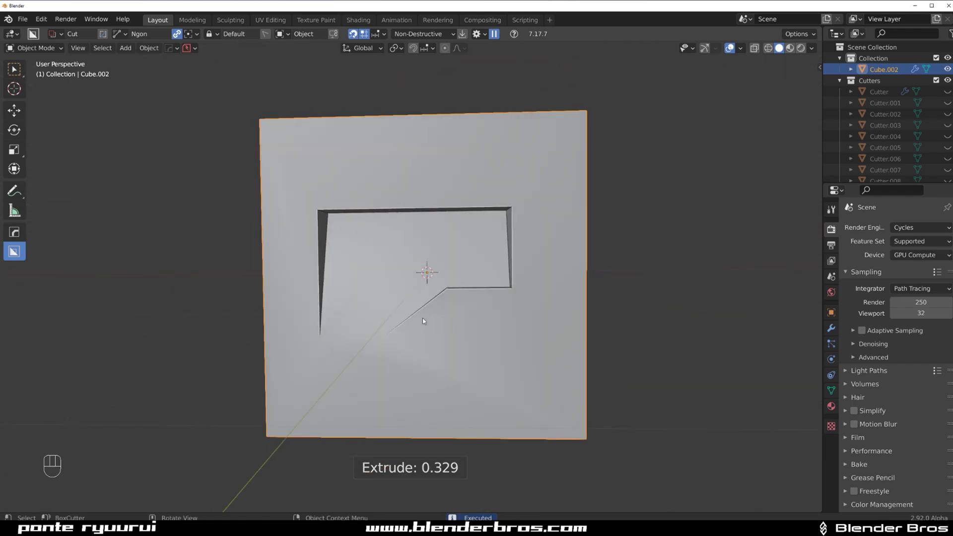
pyautogui.scroll(1, 422, 319)
pyautogui.moveTo(400, 380); pyautogui.dragTo(478, 329, button='middle')
pyautogui.press('q')
pyautogui.moveTo(478, 332)
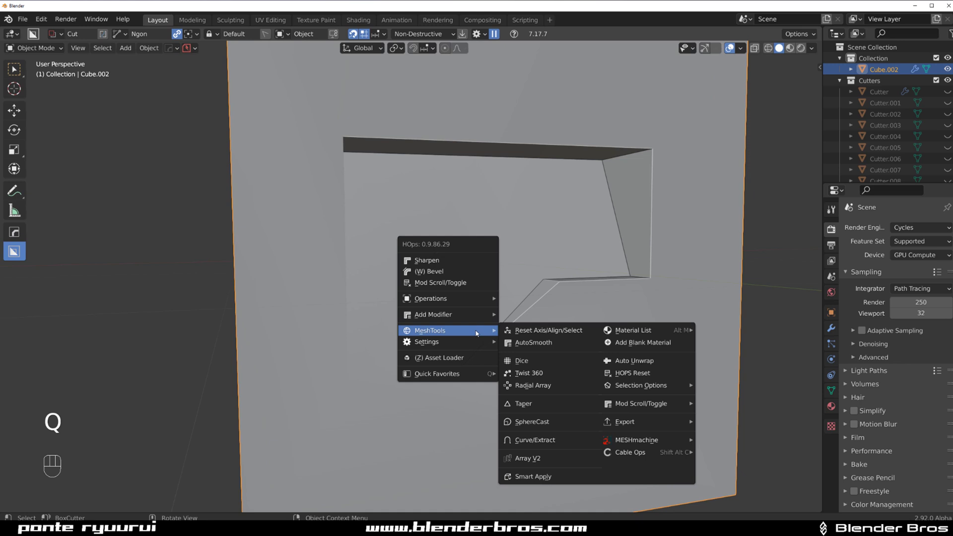
pyautogui.click(535, 342)
pyautogui.click(508, 345)
# Bevel the cube with 3 segments, about 0.0167 width, 0.50 profile and a 30° angle limit, using 60° autosmooth
pyautogui.scroll(-3, 495, 347)
pyautogui.moveTo(495, 347); pyautogui.dragTo(360, 297, button='middle')
pyautogui.scroll(-2, 452, 320)
pyautogui.scroll(-1, 376, 308)
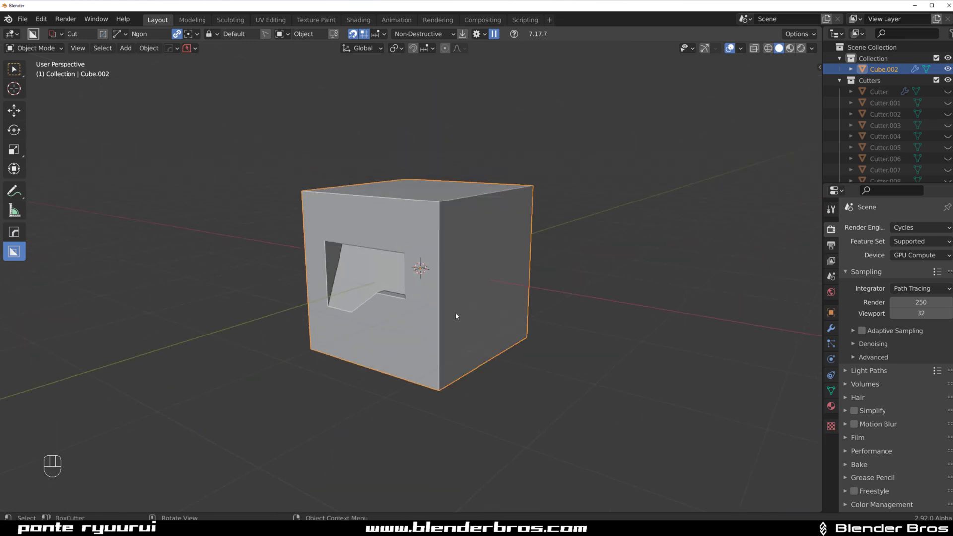
pyautogui.moveTo(456, 316)
pyautogui.mouseDown(button='middle')
pyautogui.moveTo(377, 315)
pyautogui.moveTo(448, 315)
pyautogui.mouseUp(button='middle')
pyautogui.scroll(1, 448, 315)
pyautogui.press('q')
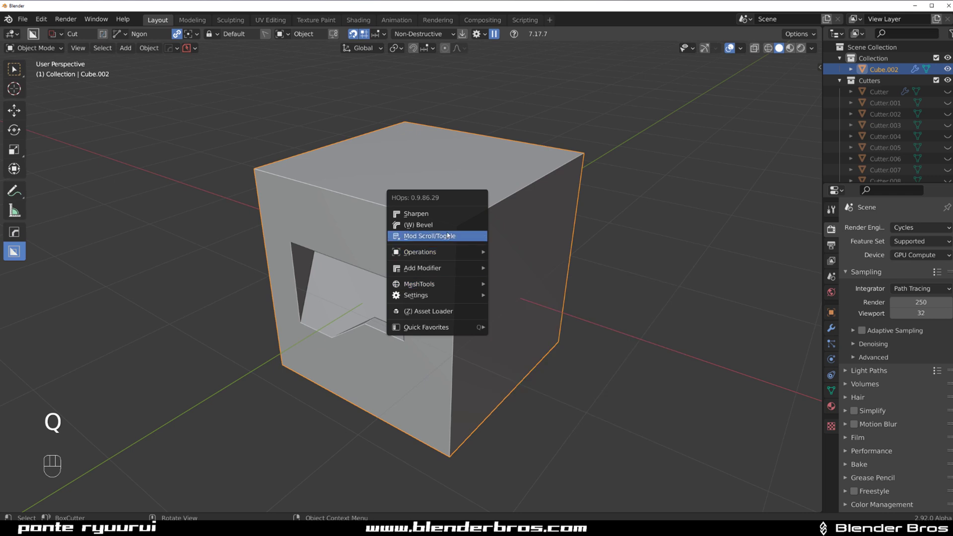
pyautogui.click(446, 225)
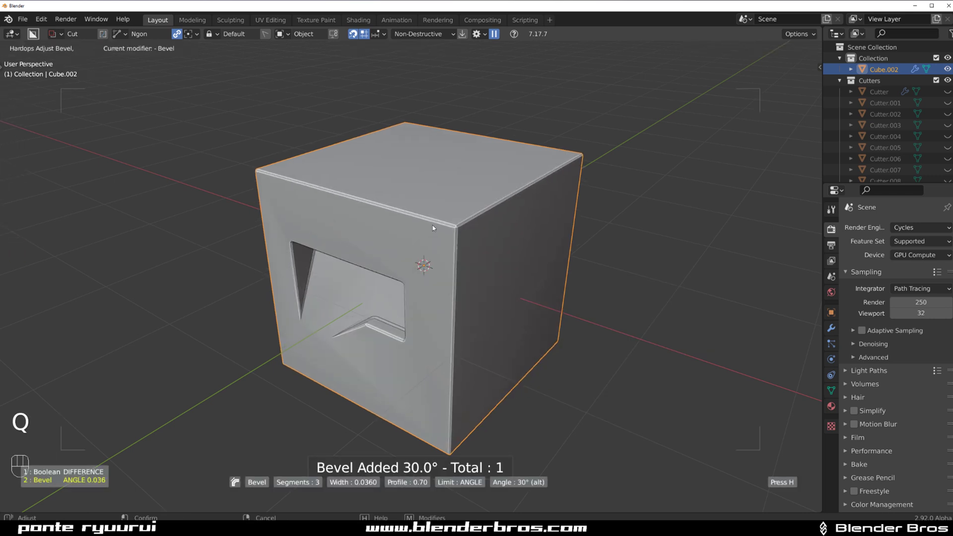
pyautogui.press('1')
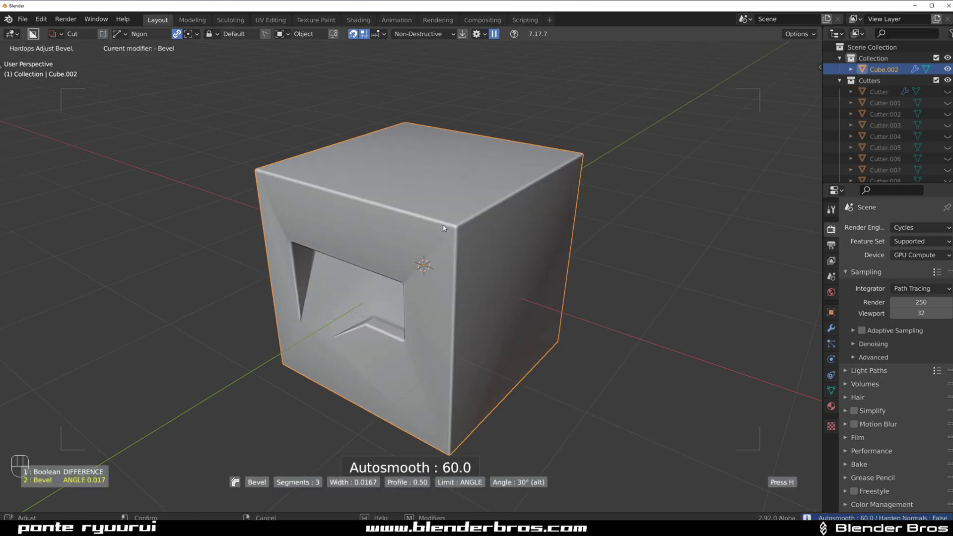
pyautogui.click(432, 228)
# Add a Weighted Normal modifier with Keep Sharp to the beveled cube using HardOps Sharpen
pyautogui.press('q')
pyautogui.click(439, 219)
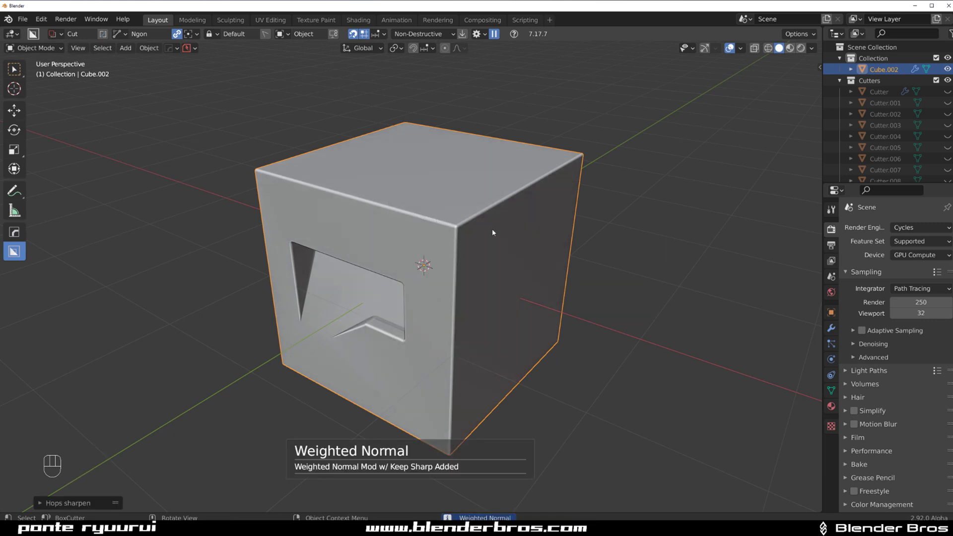
pyautogui.moveTo(621, 318); pyautogui.dragTo(405, 275, button='middle')
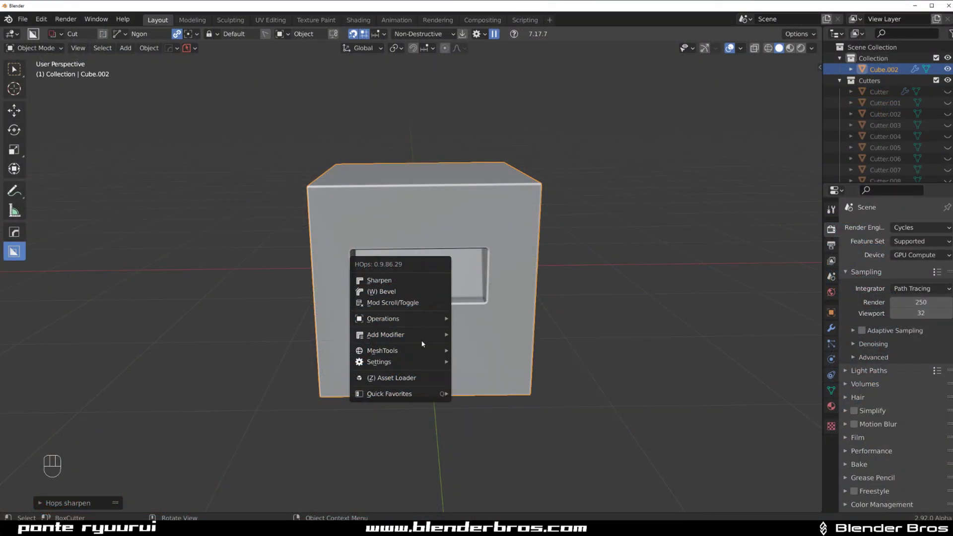
# Adjust the beveled cube's auto smooth angle to about 19.5° with HardOps AutoSmooth
pyautogui.moveTo(423, 342)
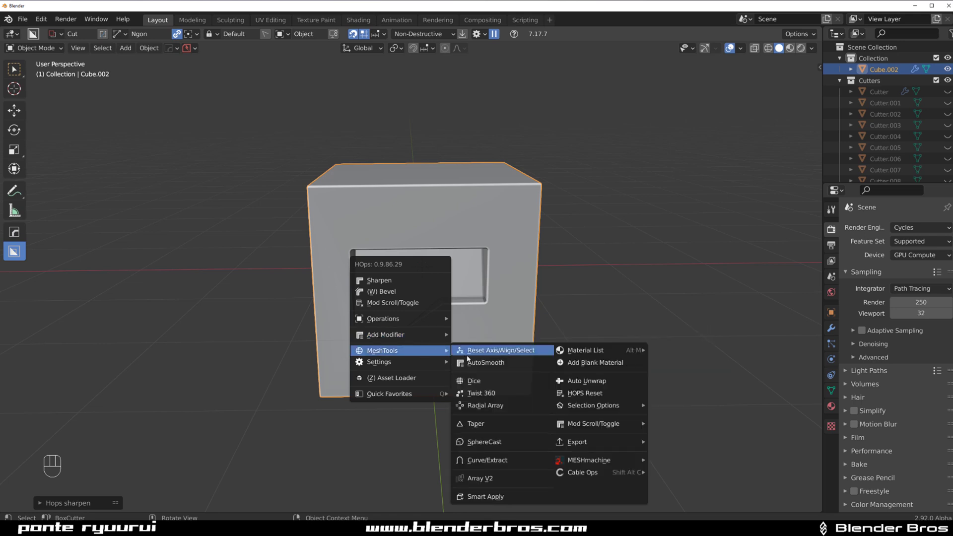
pyautogui.click(488, 361)
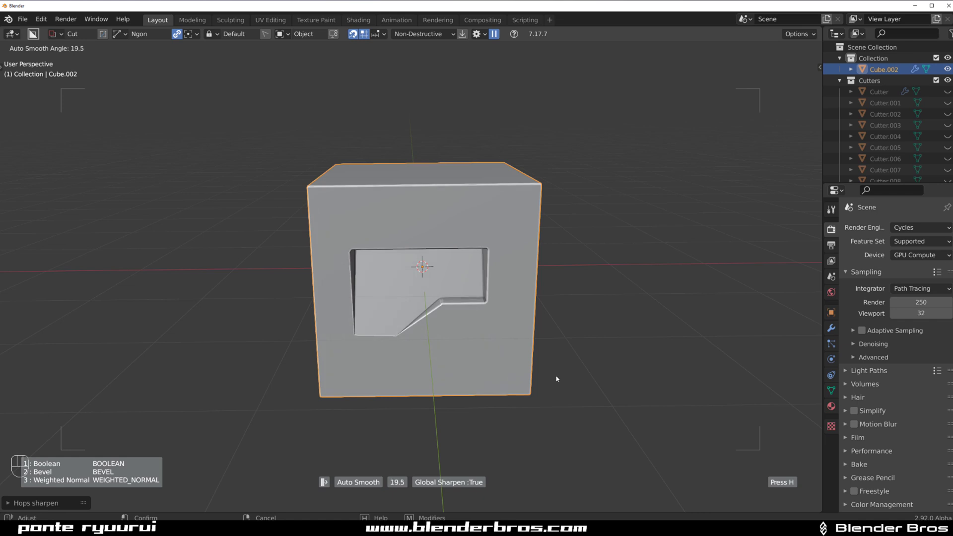
pyautogui.click(631, 374)
pyautogui.moveTo(631, 375); pyautogui.dragTo(415, 302, button='middle')
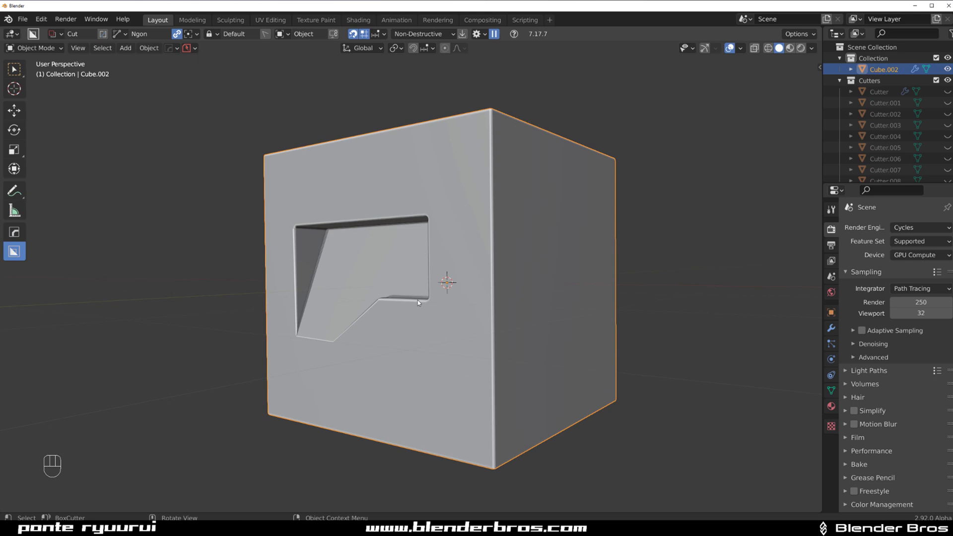